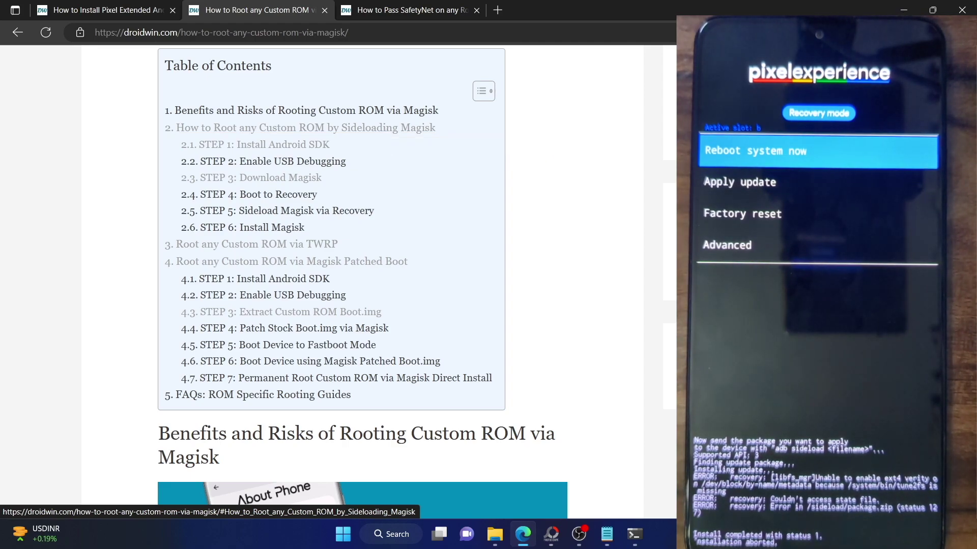
Step: Check the Command Prompt sideload output, then return to the guide's table of contents
{"action": "key", "text": "alt+Tab"}
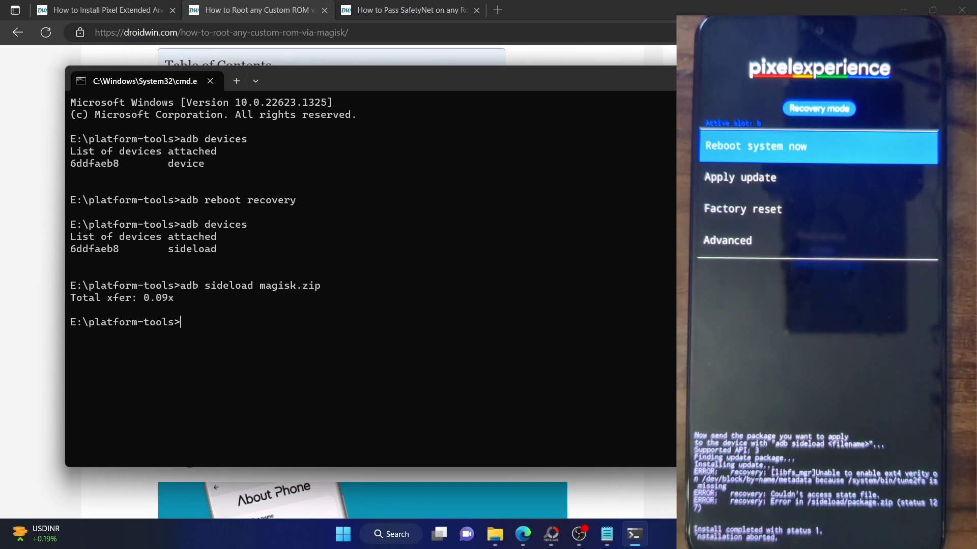
{"action": "key", "text": "alt+Tab"}
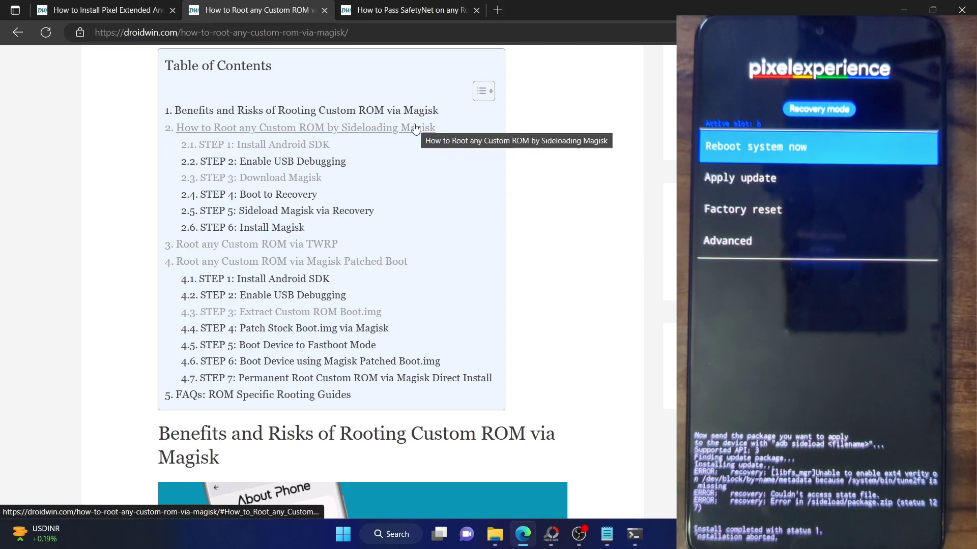
Step: Jump to the guide's 'Root any Custom ROM via Magisk Patched Boot' section and read STEP 1
{"action": "left_click", "coordinate": [383, 269]}
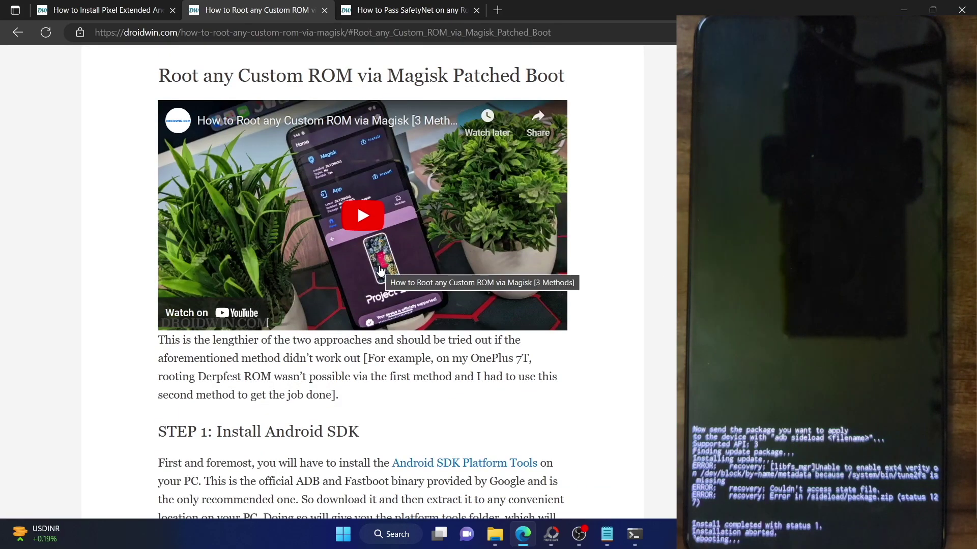
{"action": "scroll", "coordinate": [287, 267], "scroll_direction": "down", "scroll_amount": 1}
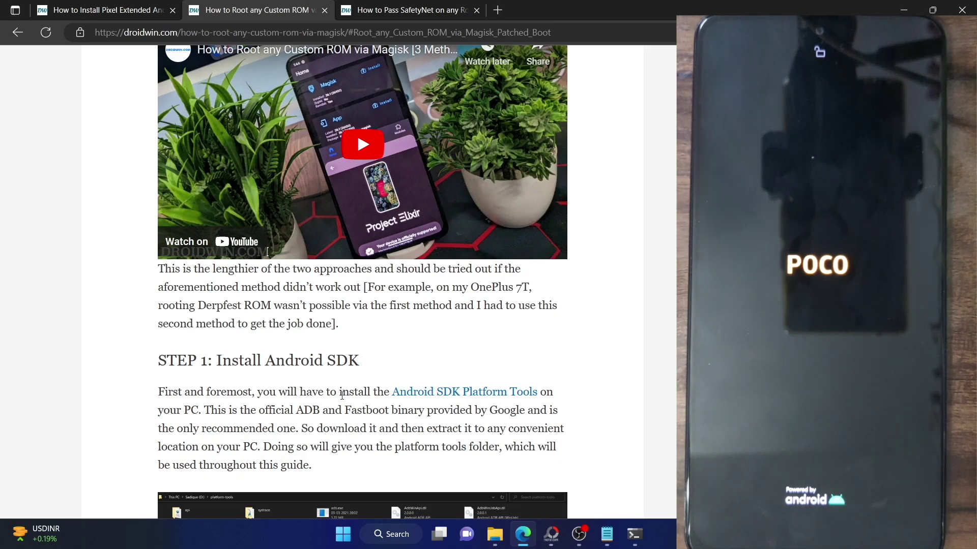
{"action": "scroll", "coordinate": [342, 395], "scroll_direction": "down", "scroll_amount": 1}
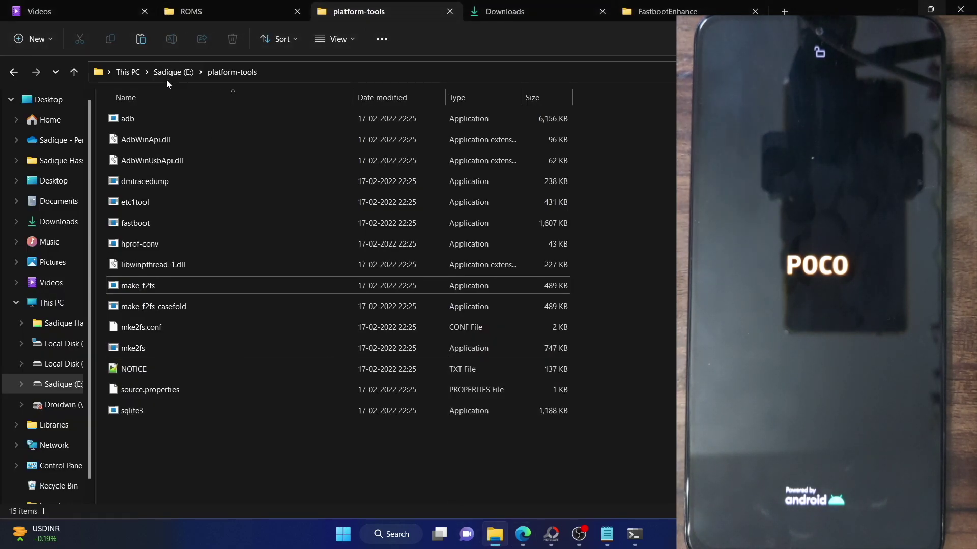
Step: Review the platform-tools files, then read STEP 2 on enabling USB debugging
{"action": "left_click_drag", "start_coordinate": [432, 453], "coordinate": [162, 91]}
{"action": "left_click", "coordinate": [381, 458]}
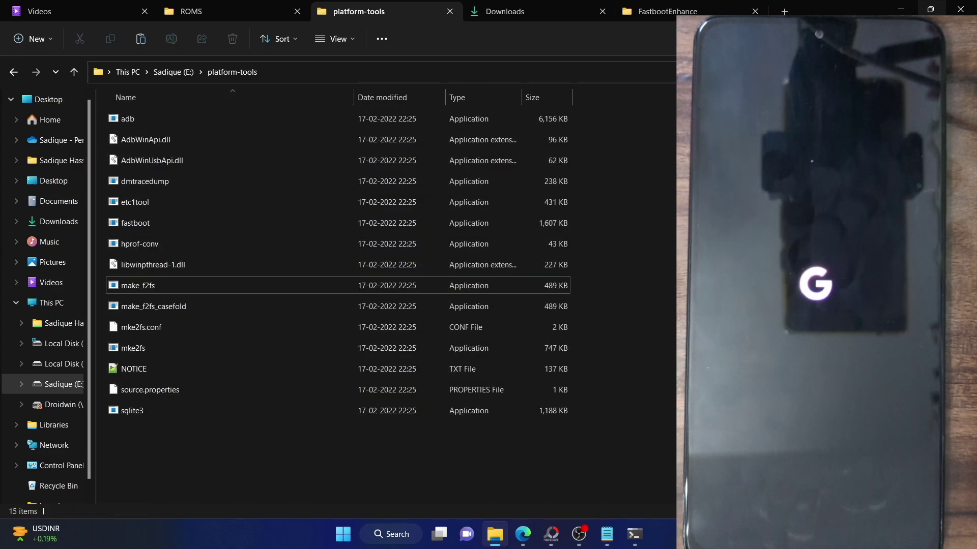
{"action": "left_click", "coordinate": [522, 532]}
{"action": "scroll", "coordinate": [326, 258], "scroll_direction": "down", "scroll_amount": 4}
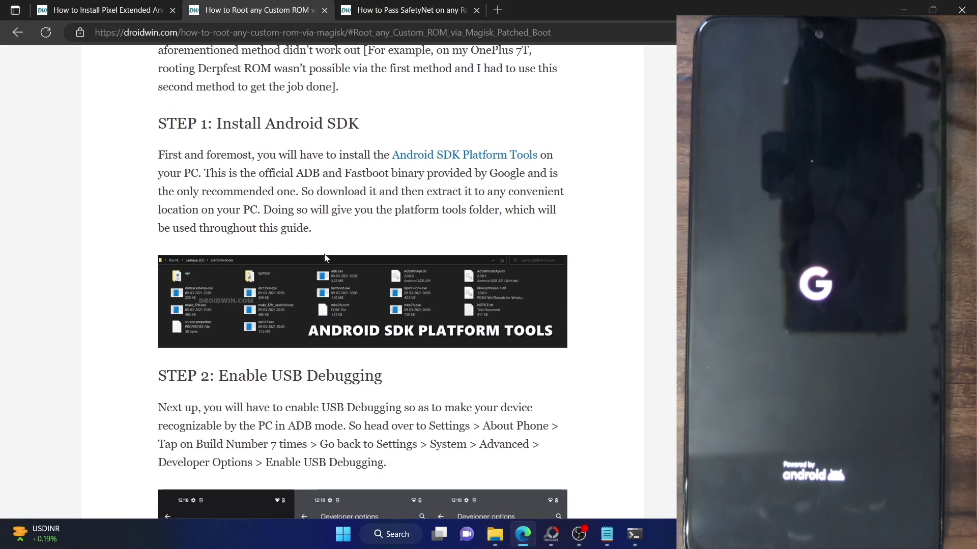
{"action": "scroll", "coordinate": [326, 257], "scroll_direction": "down", "scroll_amount": 2}
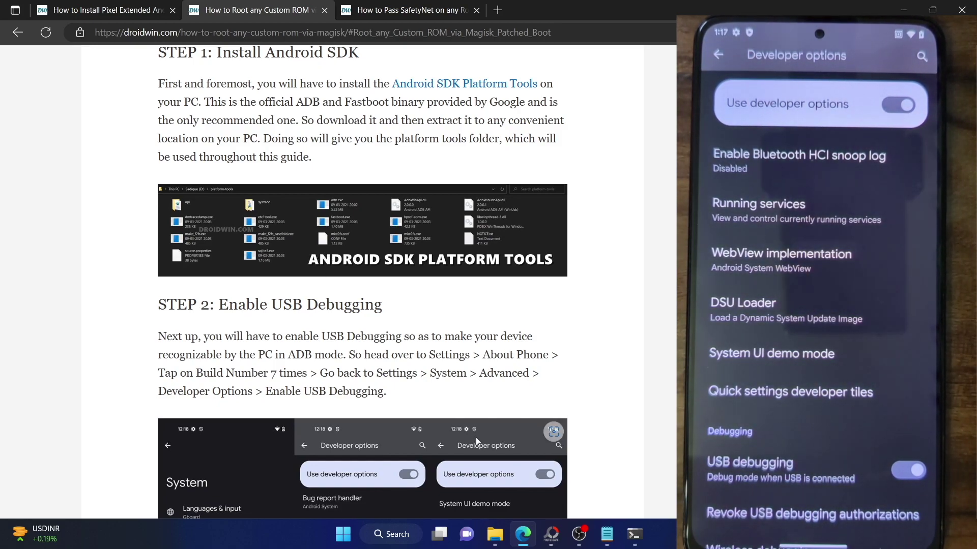
{"action": "left_click", "coordinate": [497, 543]}
Step: Close the old command window and open a fresh cmd in the platform-tools folder
{"action": "left_click", "coordinate": [634, 534]}
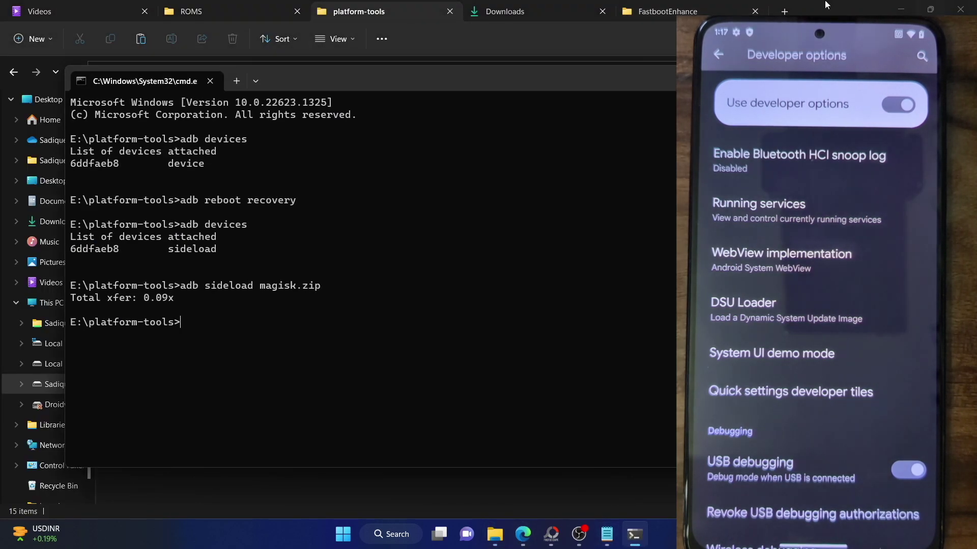
{"action": "left_click", "coordinate": [209, 81]}
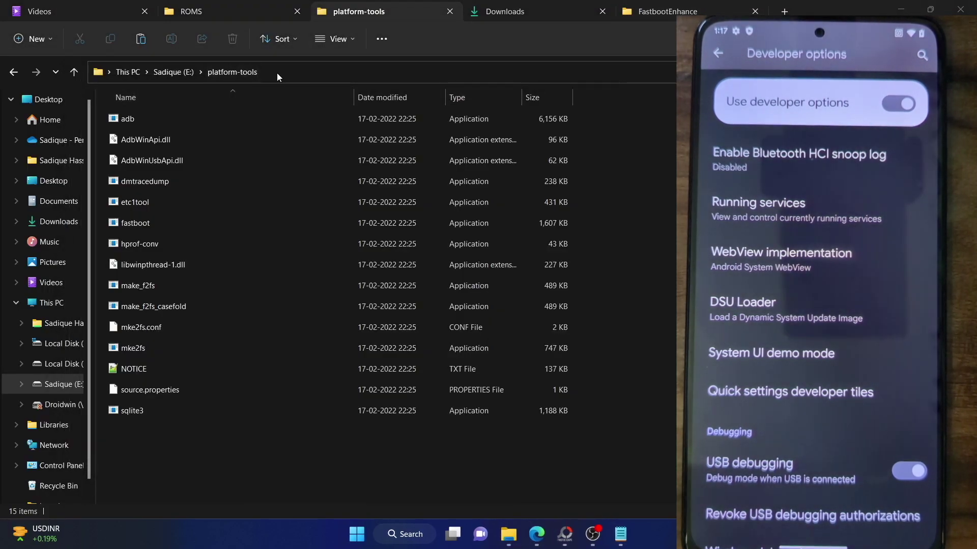
{"action": "left_click", "coordinate": [278, 72]}
{"action": "type", "text": "cmd"}
{"action": "key", "text": "Return"}
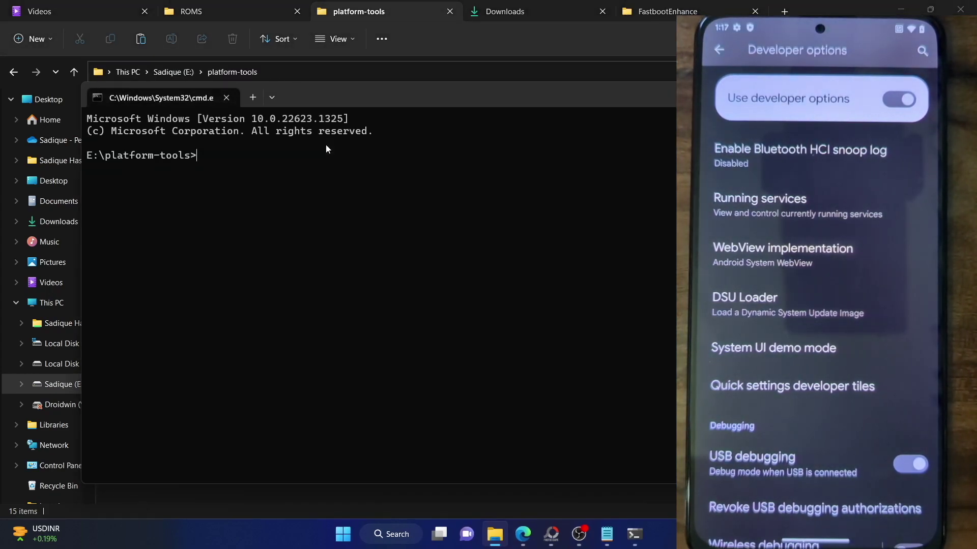
Step: Run 'adb devices' to list the phone and copy its device serial
{"action": "left_click_drag", "start_coordinate": [157, 159], "coordinate": [130, 156]}
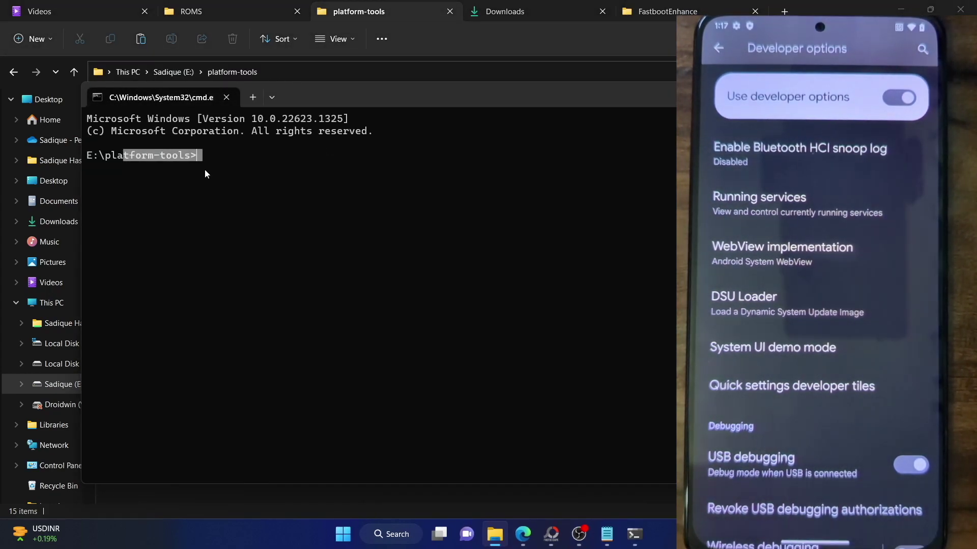
{"action": "left_click", "coordinate": [300, 173]}
{"action": "type", "text": "adb devices"}
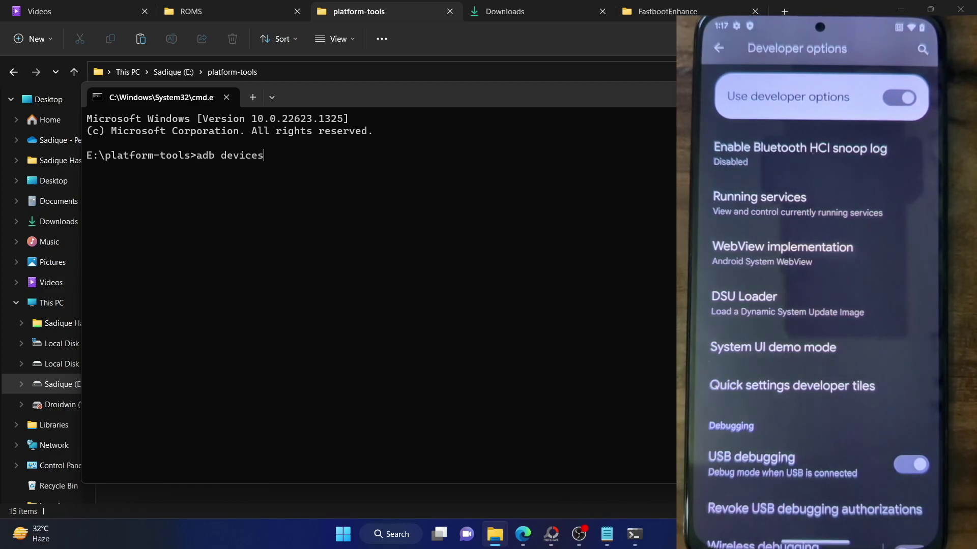
{"action": "key", "text": "Return"}
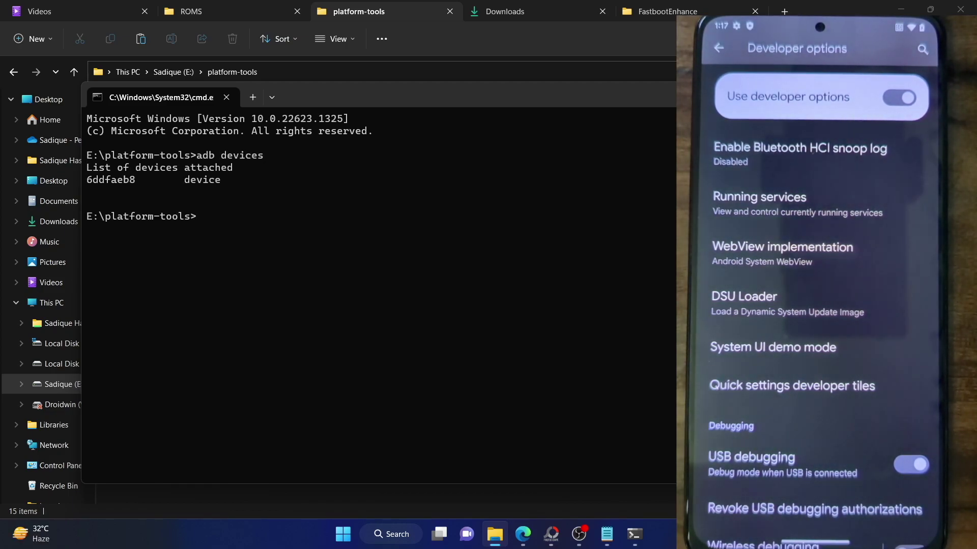
{"action": "double_click", "coordinate": [99, 179]}
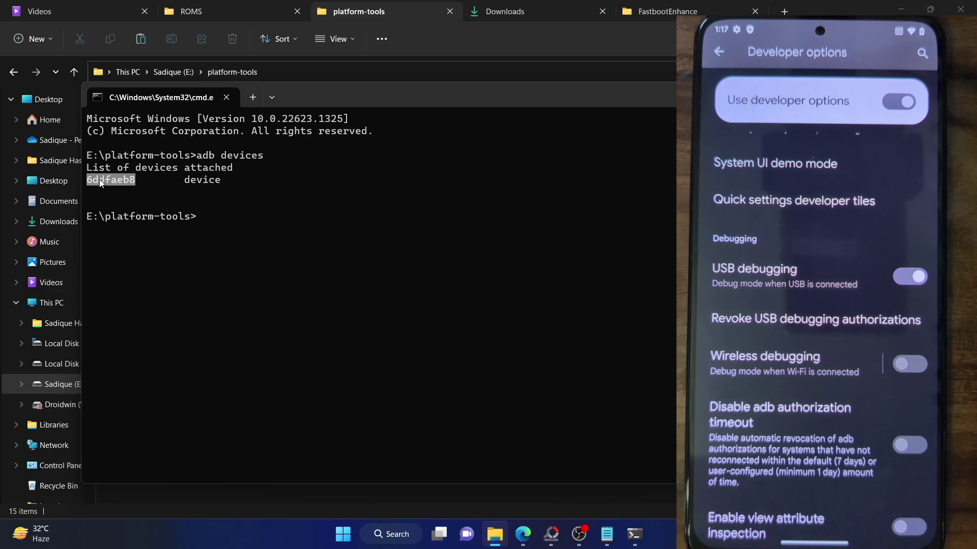
{"action": "key", "text": "ctrl+c"}
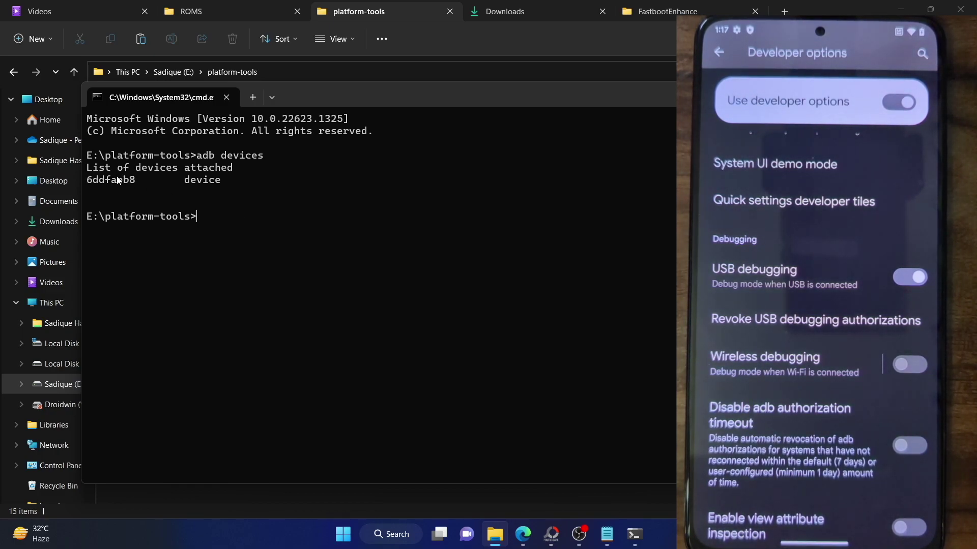
{"action": "left_click", "coordinate": [533, 537]}
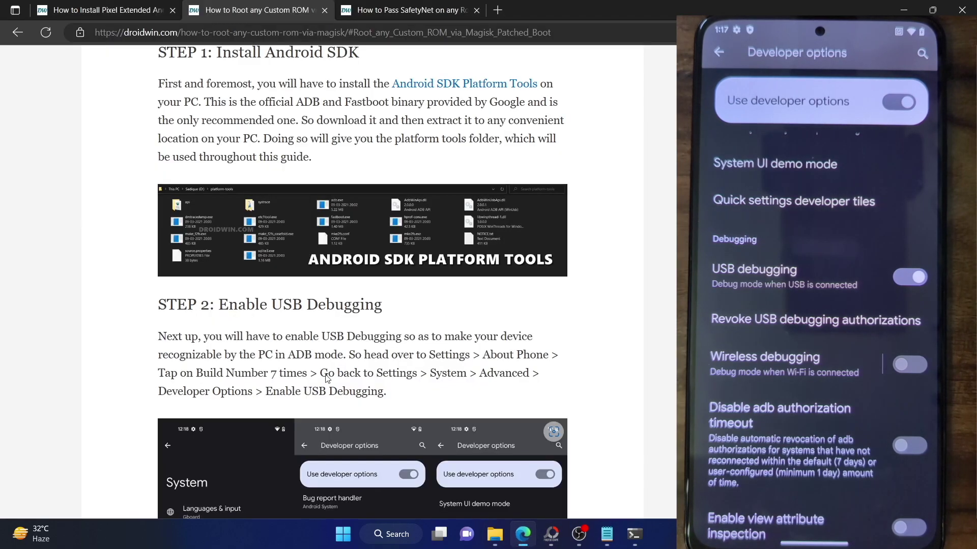
Step: Search the Downloads folder for 'pixel'
{"action": "scroll", "coordinate": [241, 241], "scroll_direction": "down", "scroll_amount": 8}
{"action": "scroll", "coordinate": [241, 241], "scroll_direction": "down", "scroll_amount": 1}
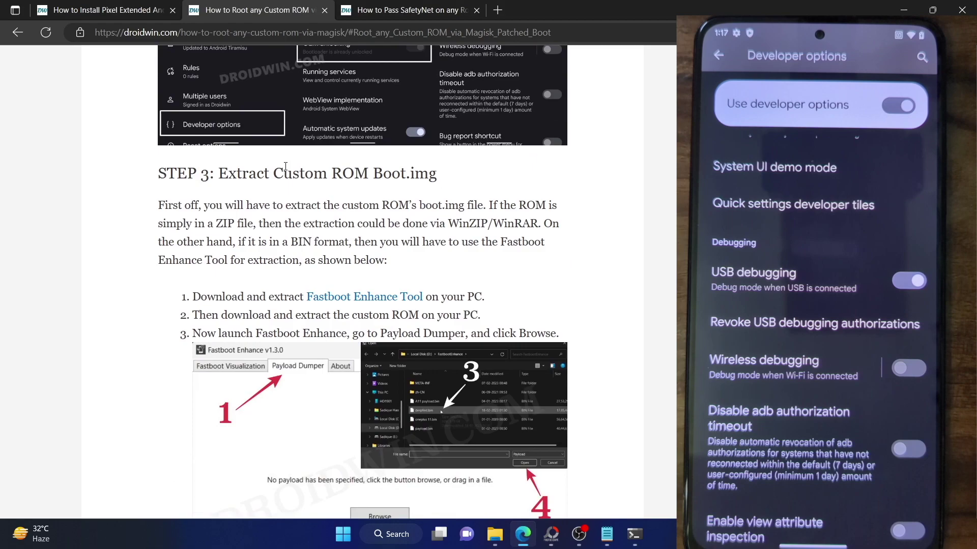
{"action": "left_click", "coordinate": [496, 537]}
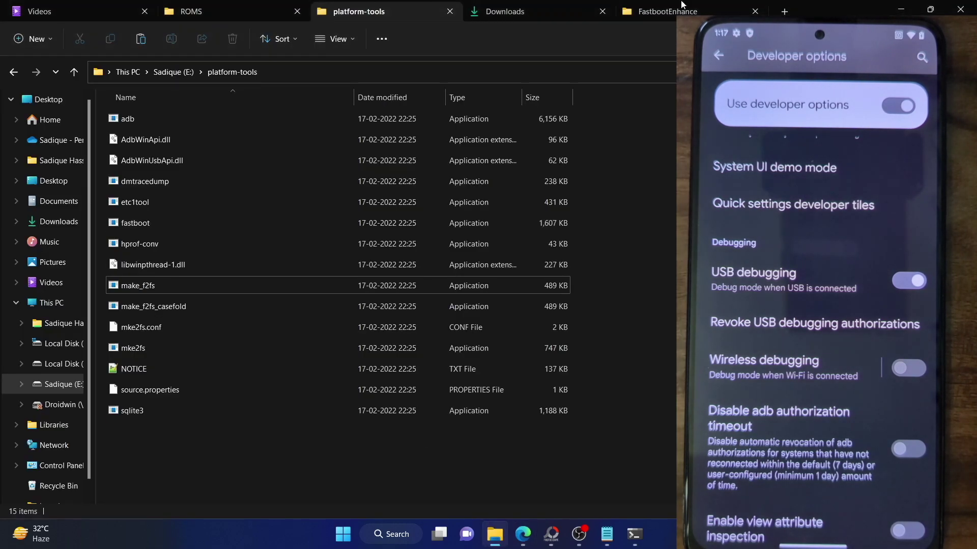
{"action": "left_click", "coordinate": [525, 10]}
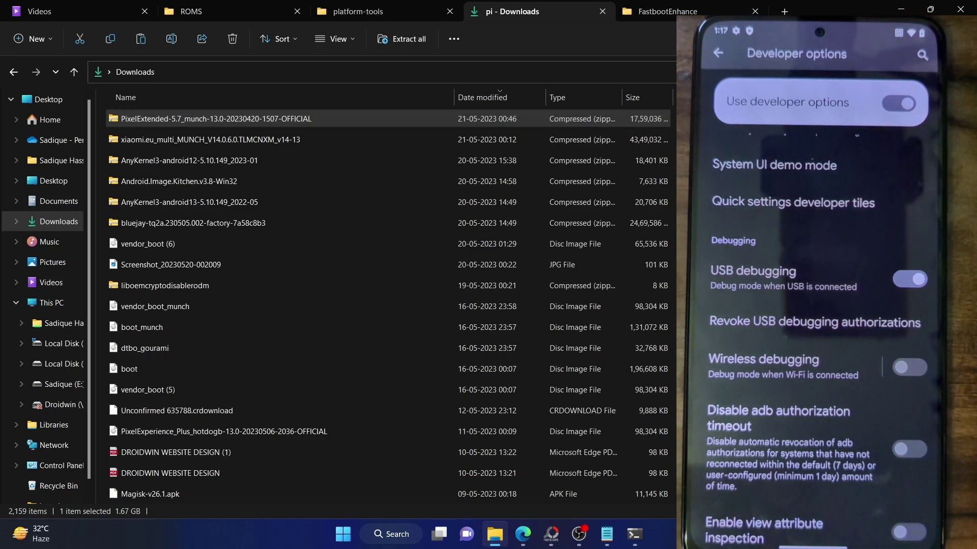
{"action": "type", "text": "pixel"}
{"action": "key", "text": "Return"}
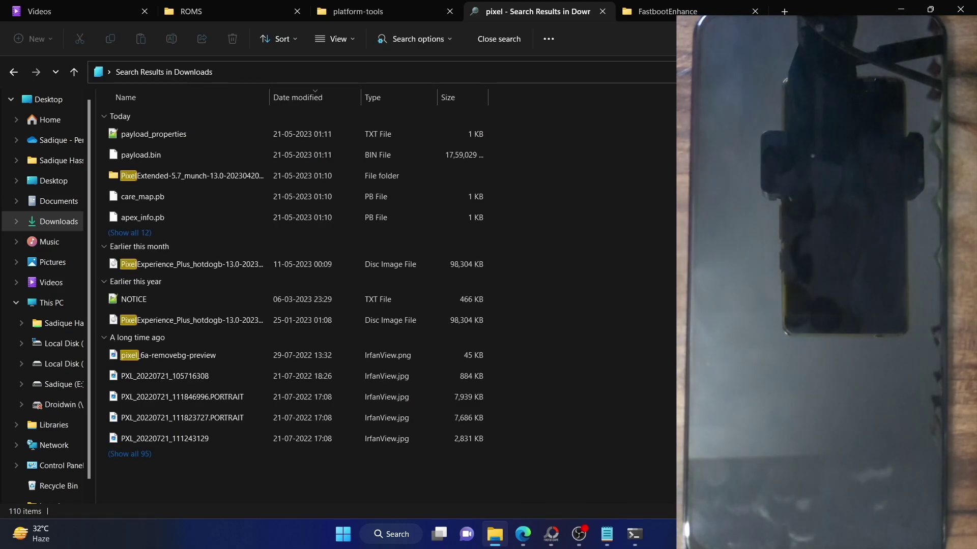
Step: Open the PixelExtended ROM folder, select payload.bin, and check the guide's STEP 3
{"action": "left_click", "coordinate": [247, 173]}
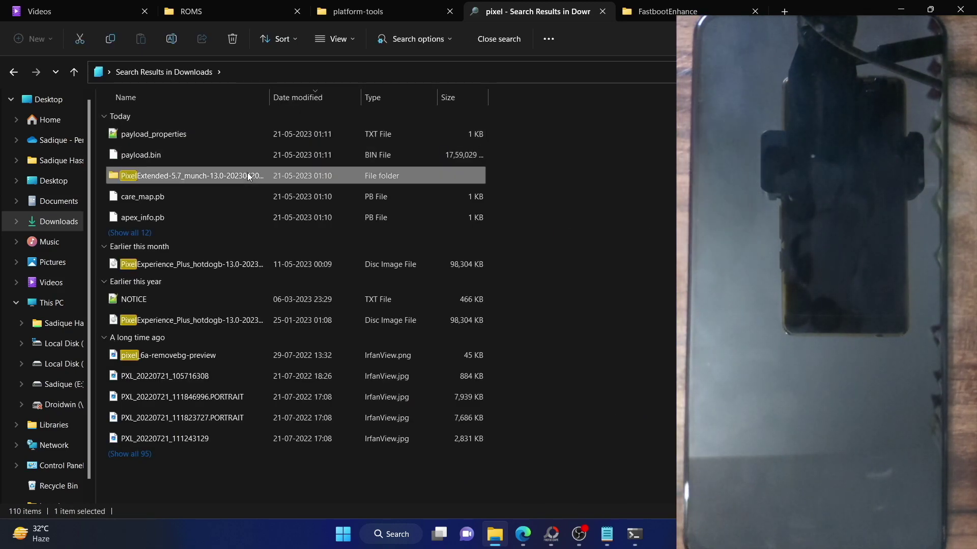
{"action": "double_click", "coordinate": [247, 172]}
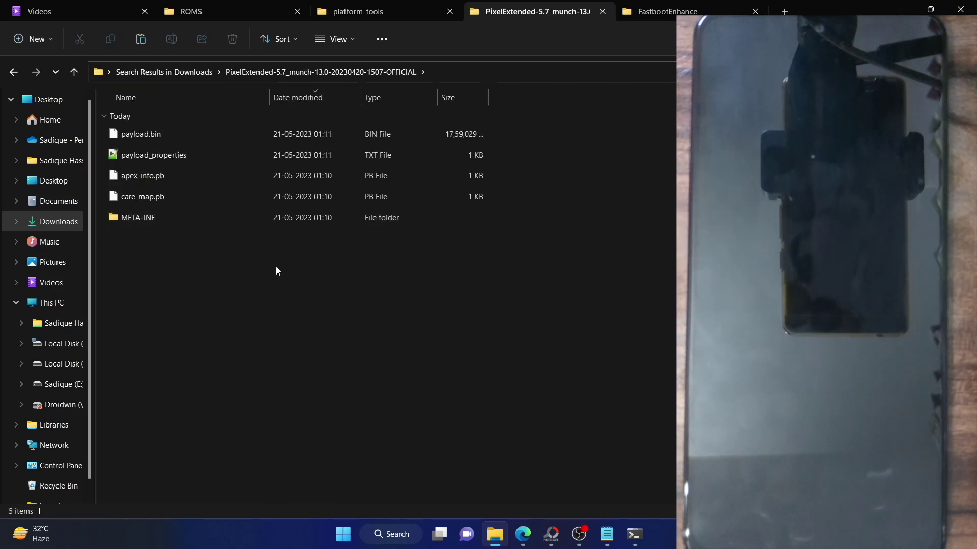
{"action": "left_click", "coordinate": [151, 131]}
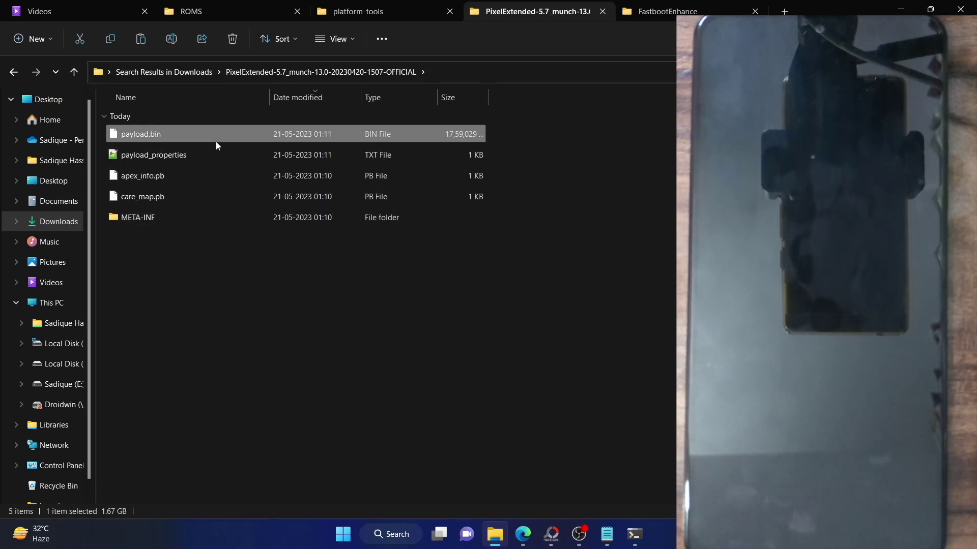
{"action": "left_click", "coordinate": [524, 534]}
{"action": "scroll", "coordinate": [244, 197], "scroll_direction": "down", "scroll_amount": 2}
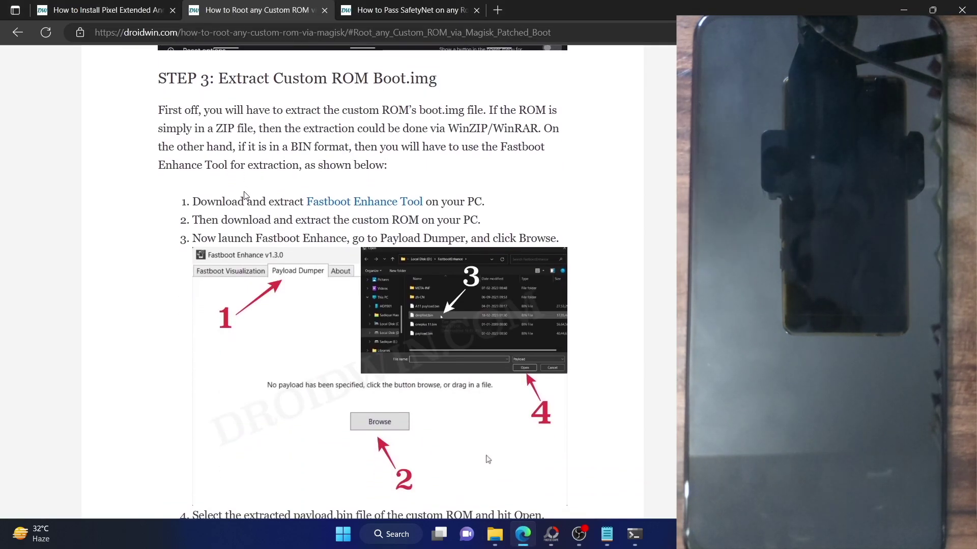
{"action": "left_click", "coordinate": [494, 534]}
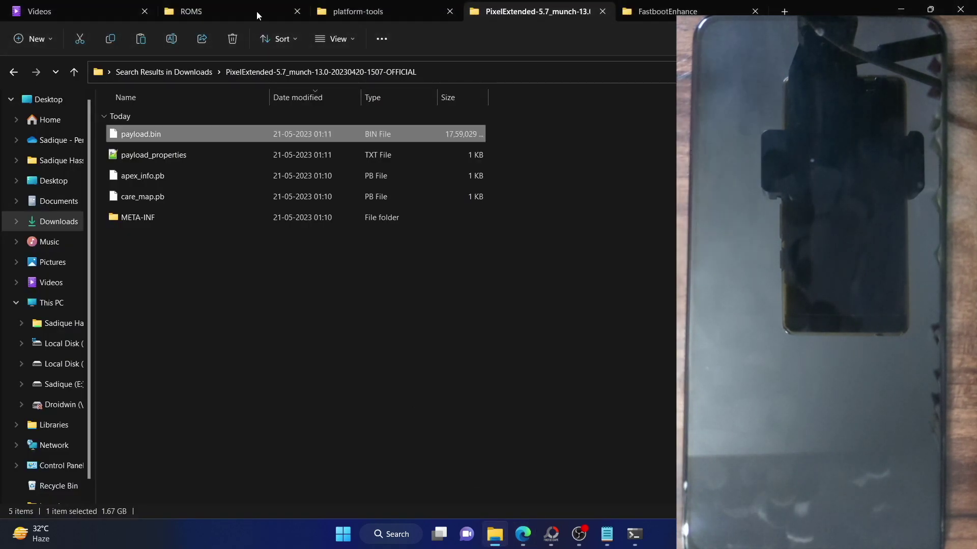
Step: Compare payload.bin in the PixelExtended and FastbootEnhance folders, confirming its 1.67 GB size
{"action": "left_click", "coordinate": [667, 12]}
{"action": "scroll", "coordinate": [544, 277], "scroll_direction": "down", "scroll_amount": 1}
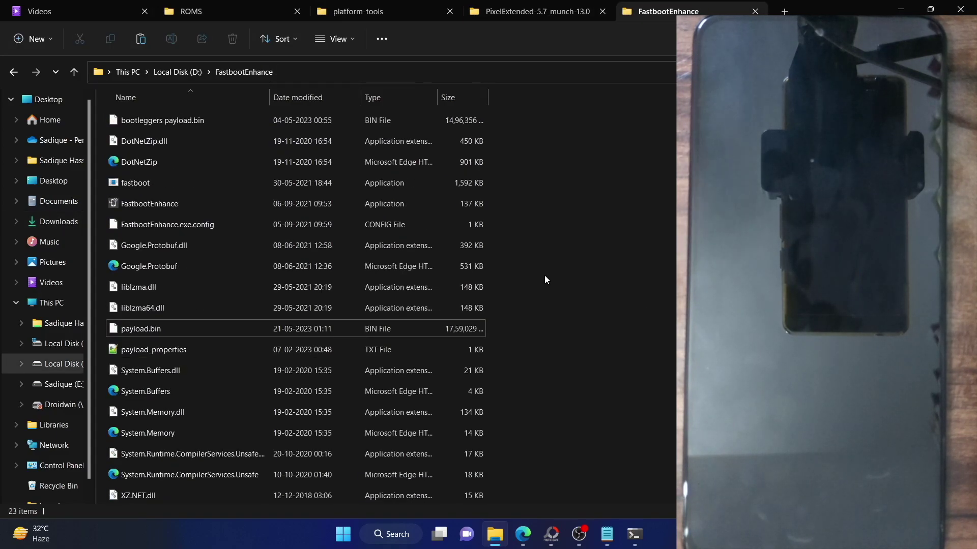
{"action": "left_click", "coordinate": [556, 326]}
{"action": "scroll", "coordinate": [556, 330], "scroll_direction": "up", "scroll_amount": 1}
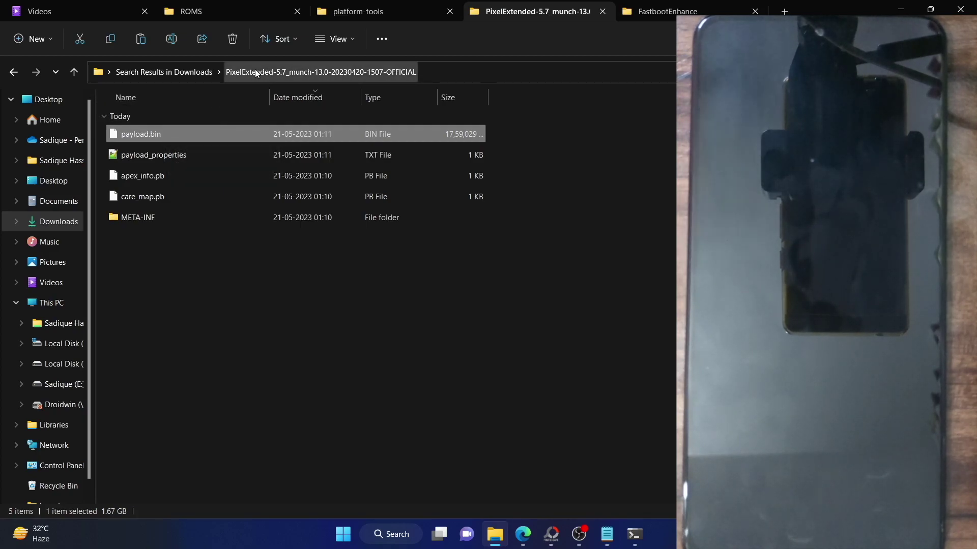
{"action": "left_click", "coordinate": [666, 12]}
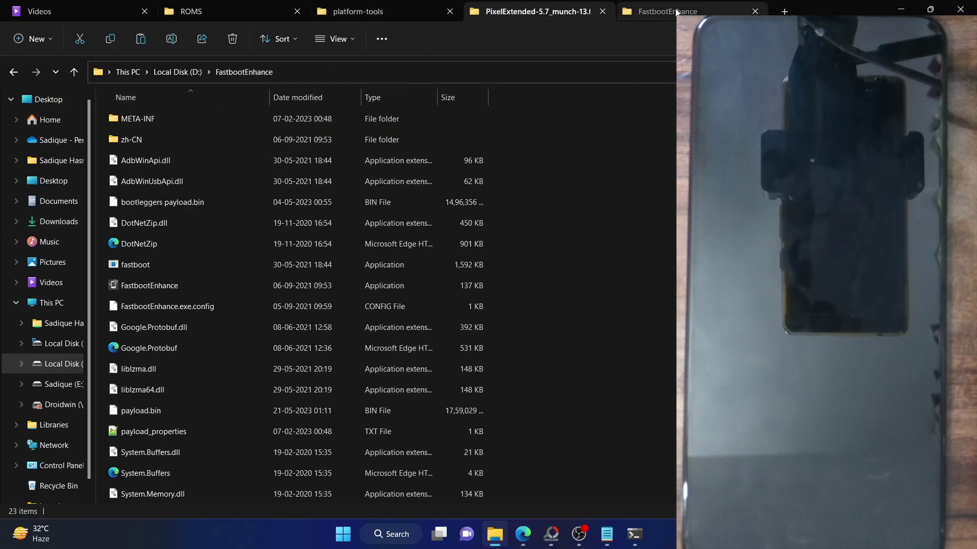
{"action": "left_click", "coordinate": [194, 416]}
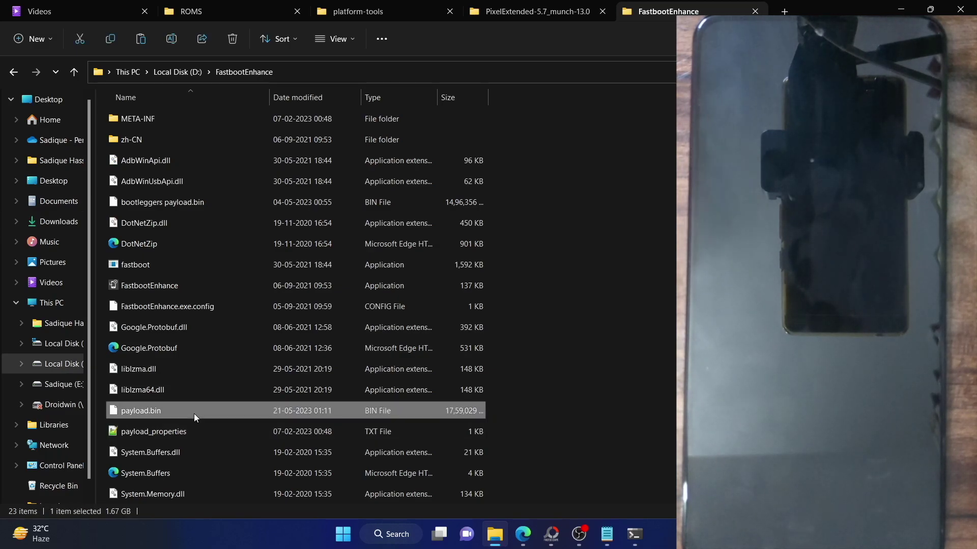
{"action": "left_click", "coordinate": [620, 325]}
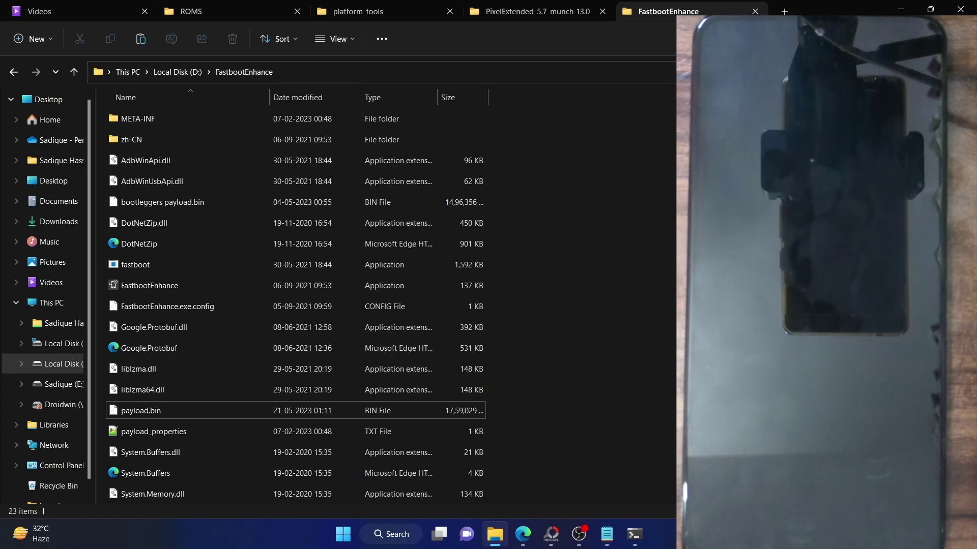
{"action": "left_click", "coordinate": [536, 11]}
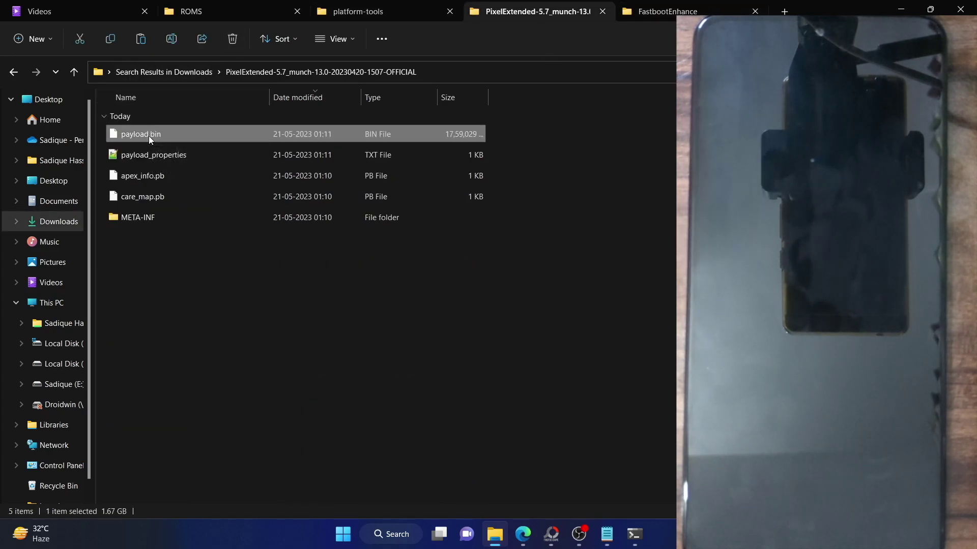
{"action": "left_click", "coordinate": [665, 9]}
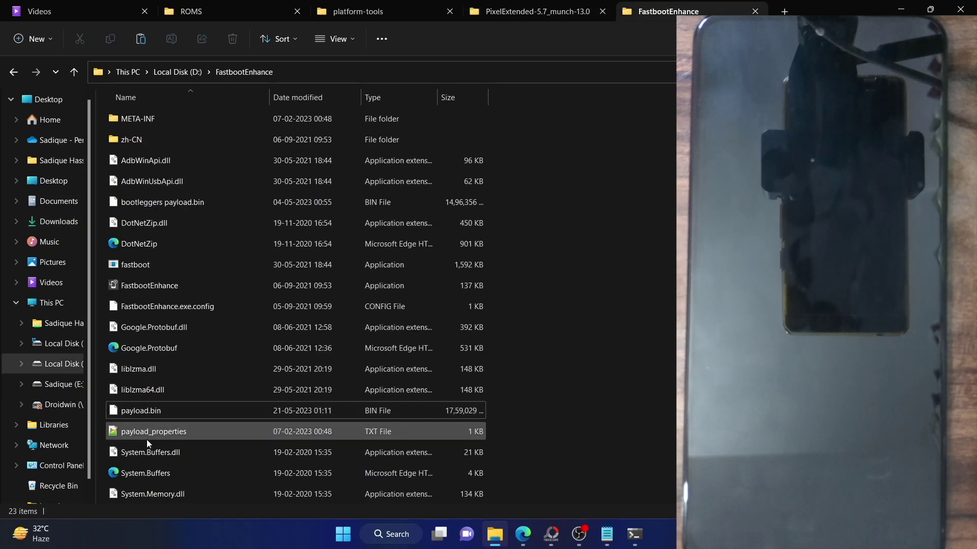
{"action": "left_click", "coordinate": [140, 418]}
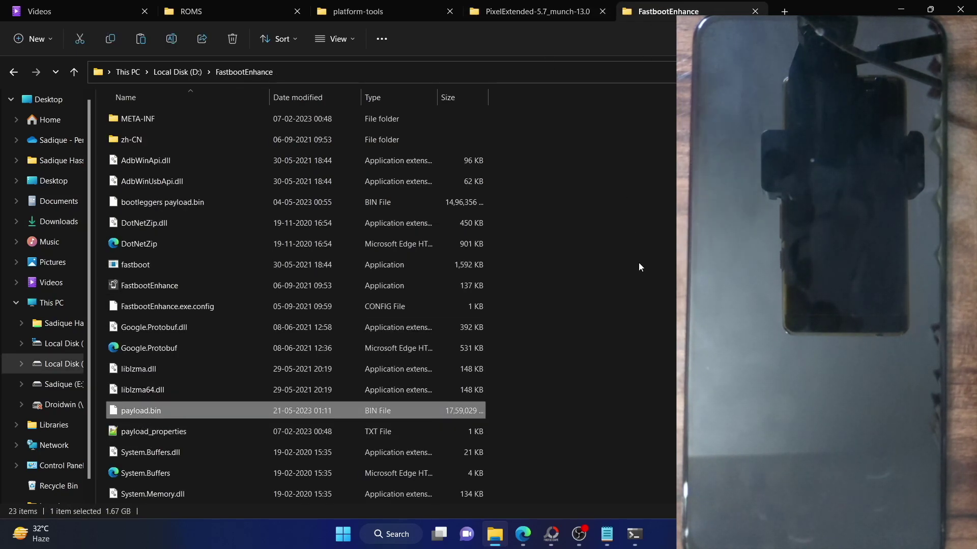
Step: Launch Fastboot Enhance and load D:\FastbootEnhance\payload.bin into the Payload Dumper's partition list
{"action": "left_click", "coordinate": [257, 283]}
{"action": "double_click", "coordinate": [257, 284]}
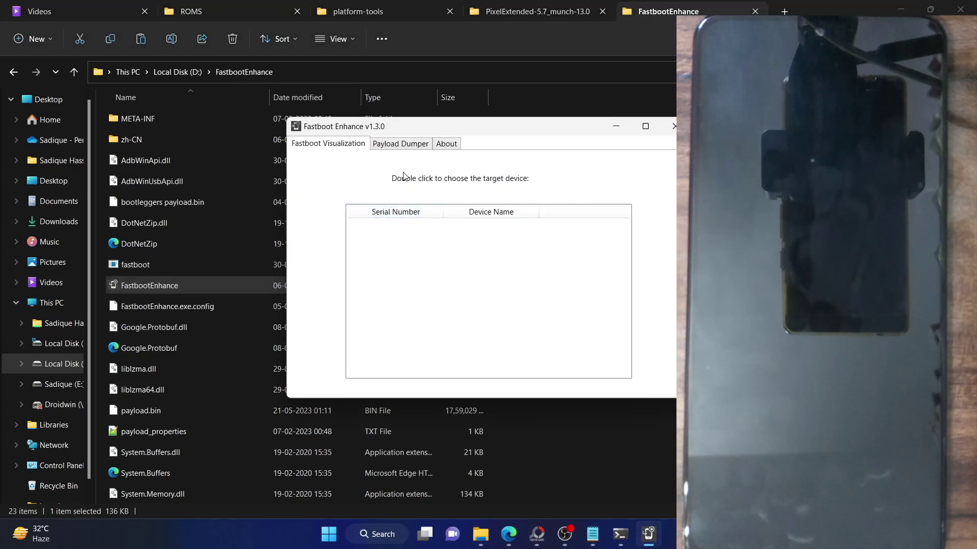
{"action": "left_click", "coordinate": [403, 145]}
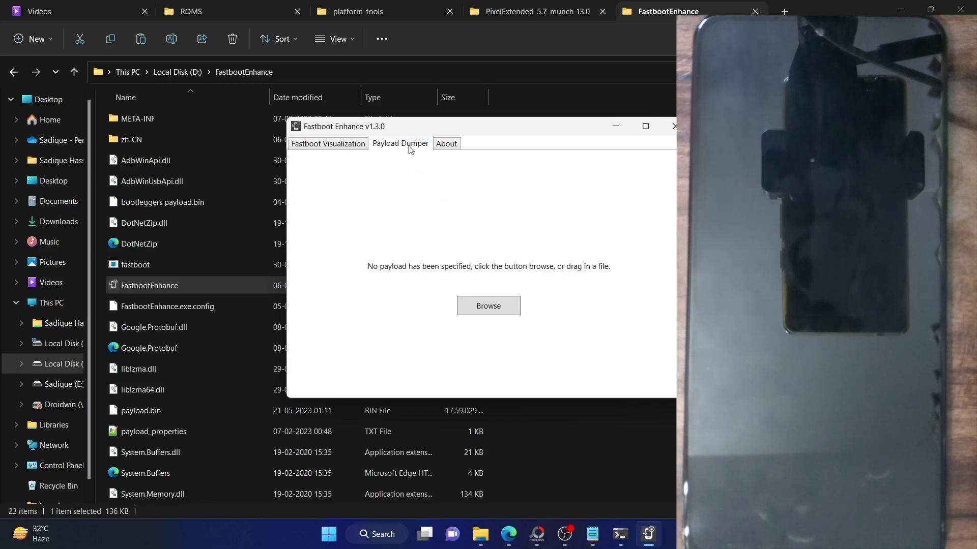
{"action": "left_click", "coordinate": [483, 304]}
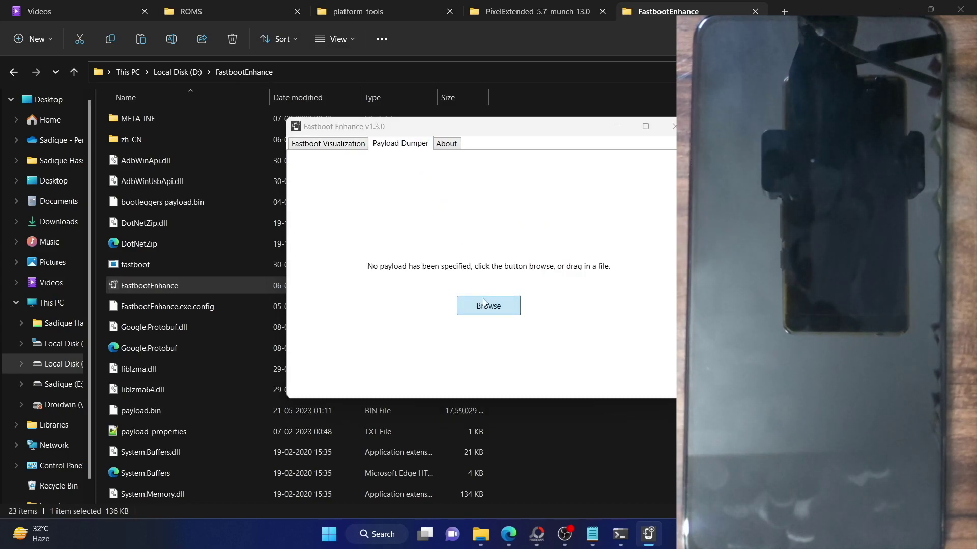
{"action": "left_click", "coordinate": [475, 300]}
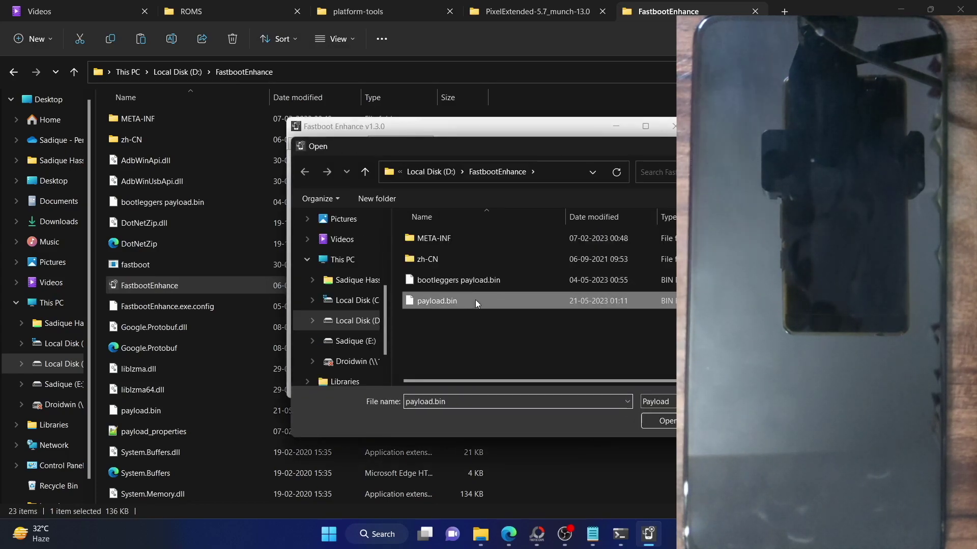
{"action": "left_click", "coordinate": [649, 417]}
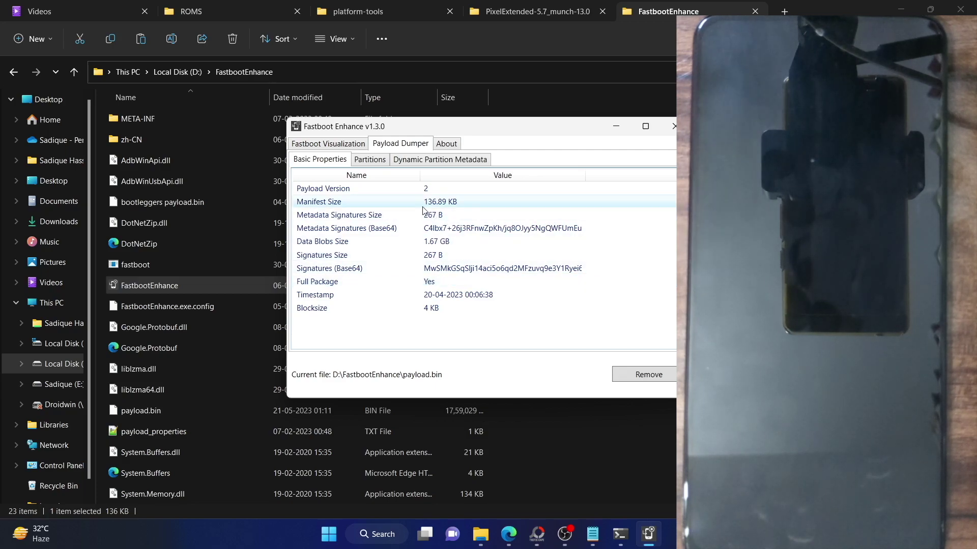
{"action": "left_click", "coordinate": [370, 159]}
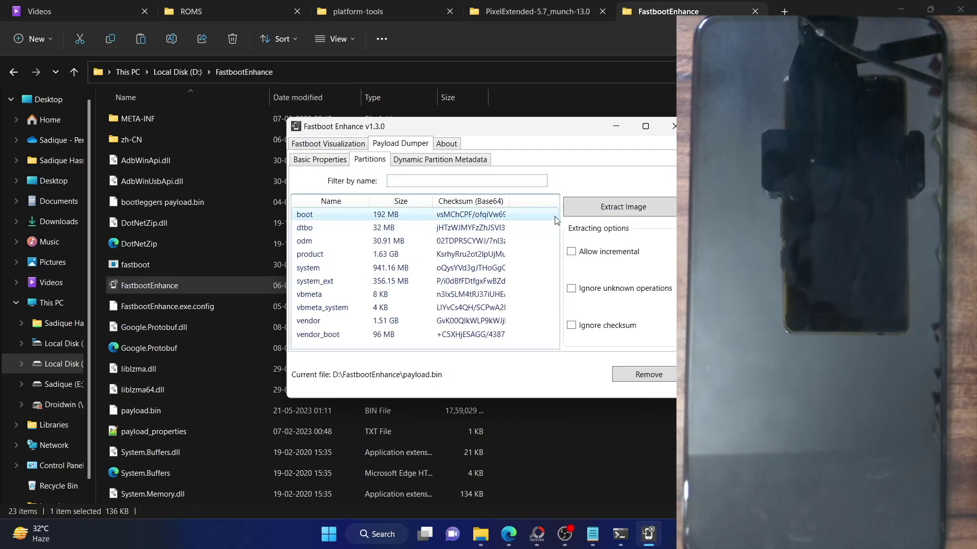
Step: Extract the 192 MB boot image to the Desktop and minimize Fastboot Enhance
{"action": "left_click", "coordinate": [623, 214]}
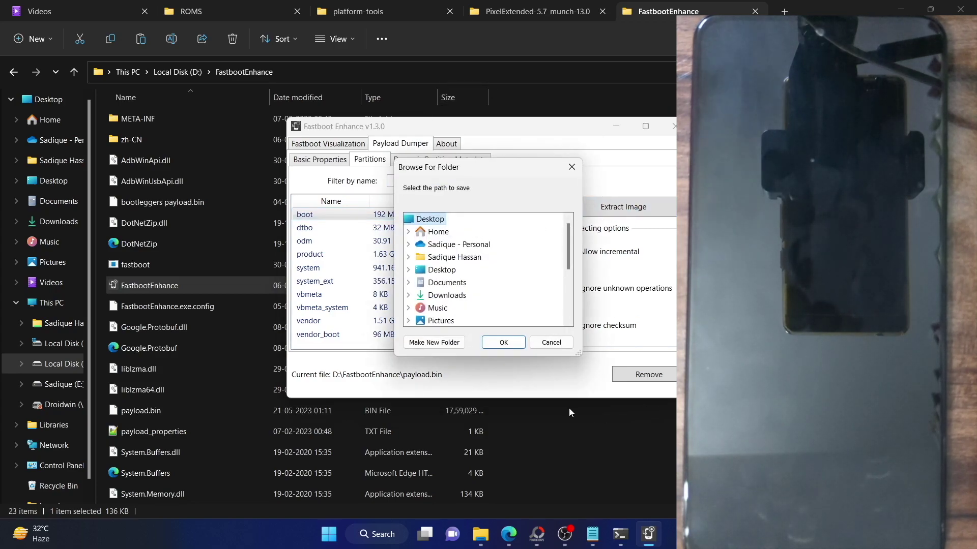
{"action": "left_click", "coordinate": [504, 348]}
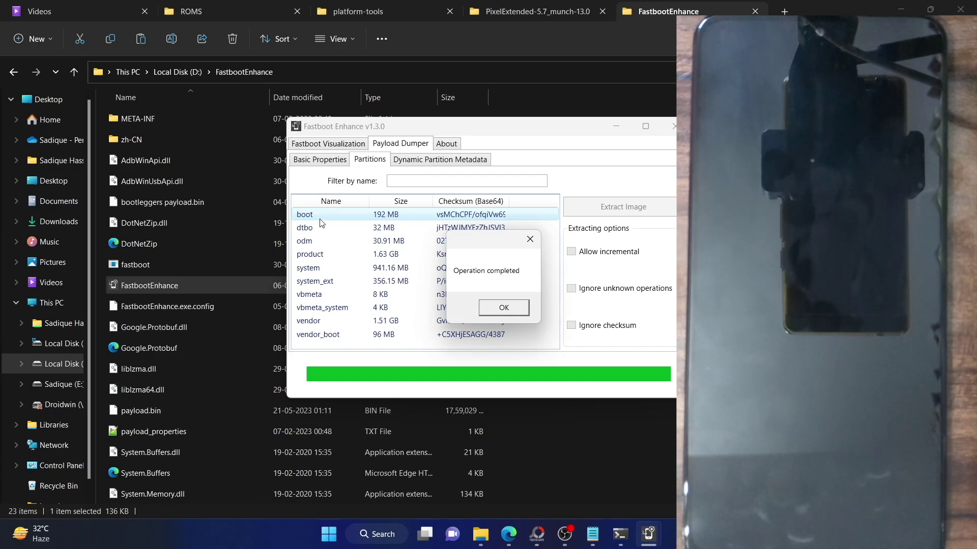
{"action": "left_click", "coordinate": [504, 308]}
{"action": "left_click", "coordinate": [616, 126]}
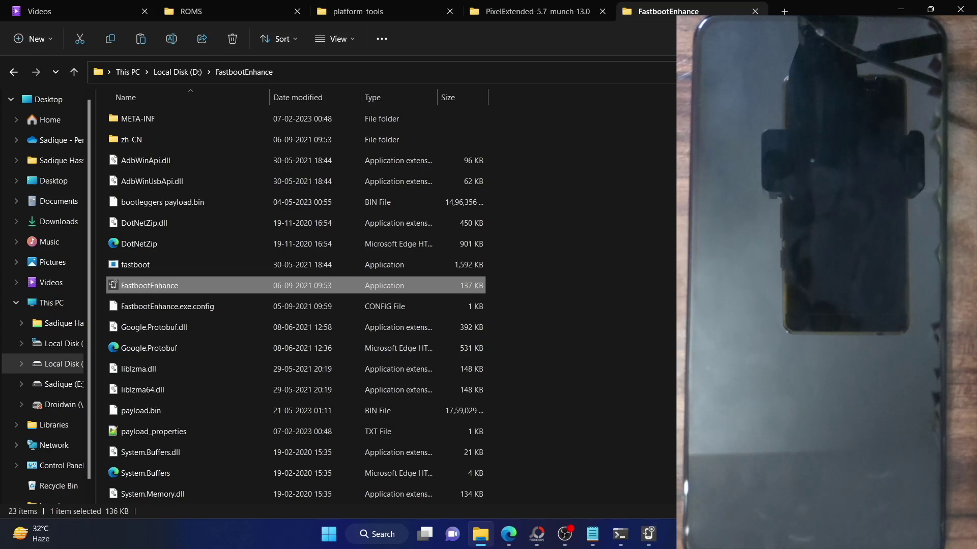
{"action": "key", "text": "super+d"}
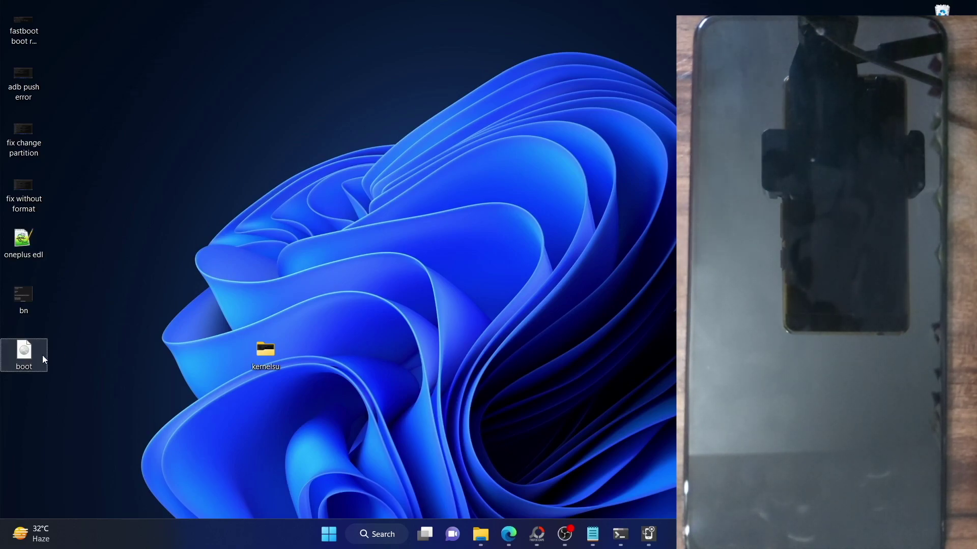
Step: Paste the extracted boot image from the Desktop into the phone's Internal shared storage
{"action": "mouse_move", "coordinate": [43, 359]}
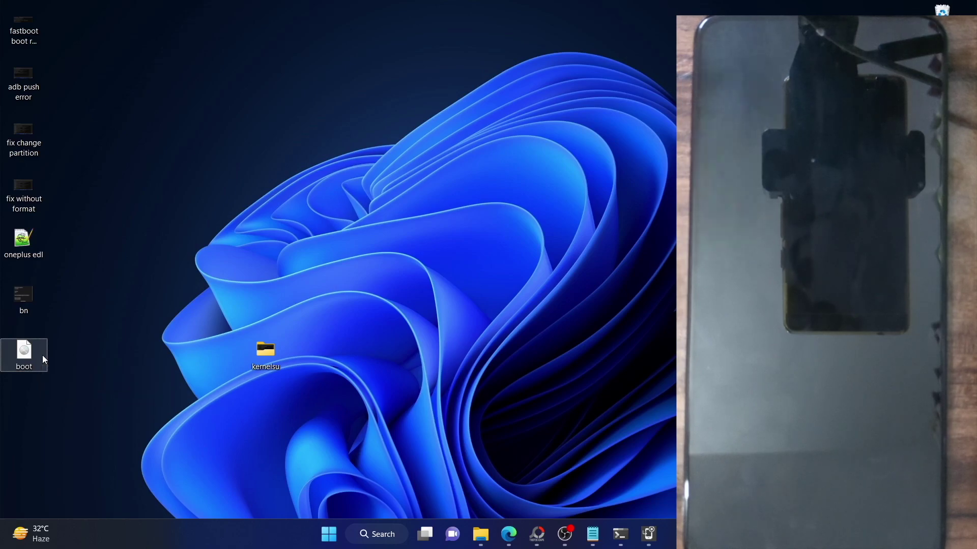
{"action": "left_click", "coordinate": [41, 355]}
{"action": "left_click", "coordinate": [501, 539]}
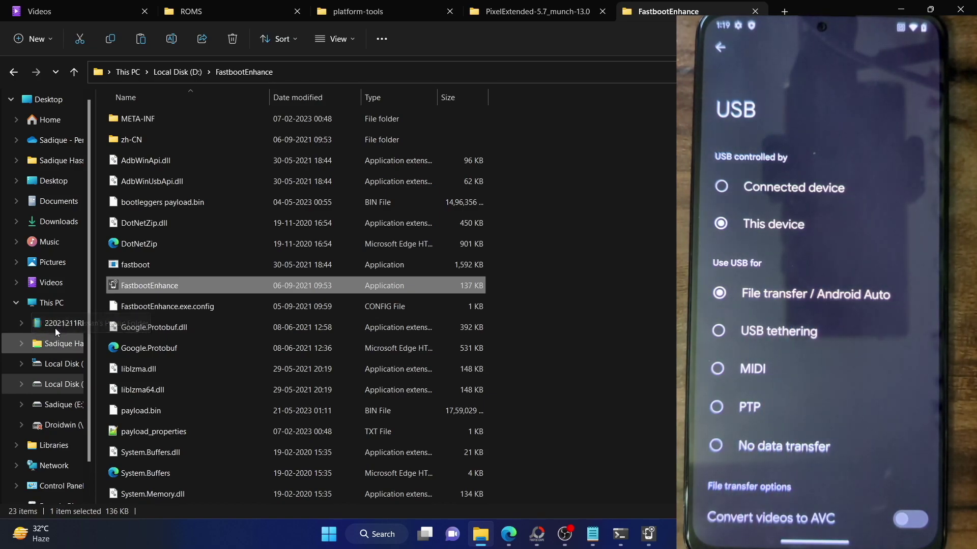
{"action": "left_click", "coordinate": [56, 325]}
{"action": "double_click", "coordinate": [209, 120]}
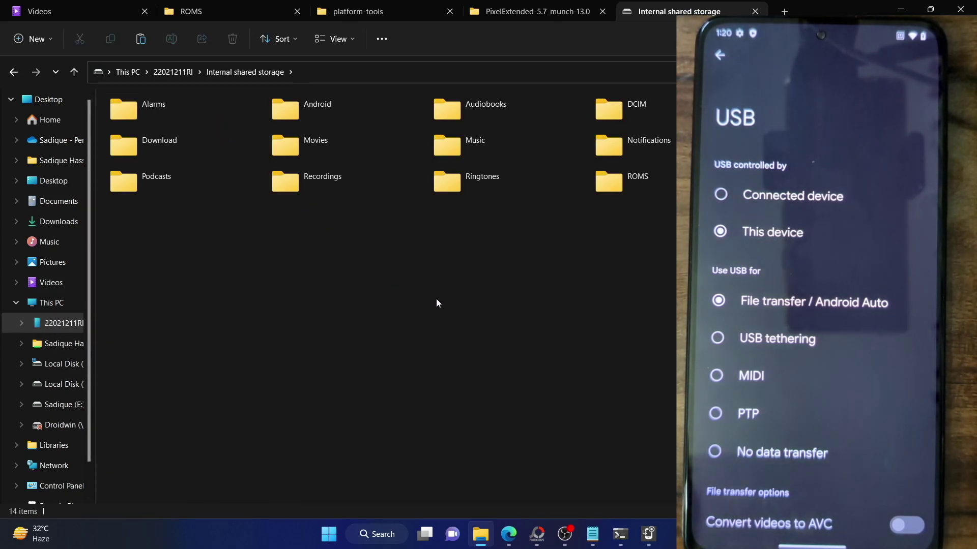
{"action": "key", "text": "ctrl+v"}
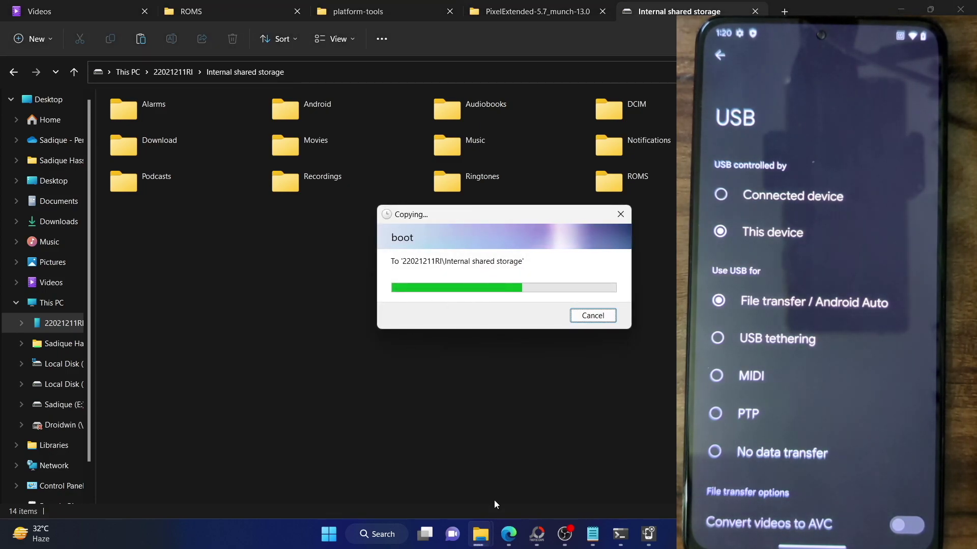
{"action": "left_click", "coordinate": [508, 534]}
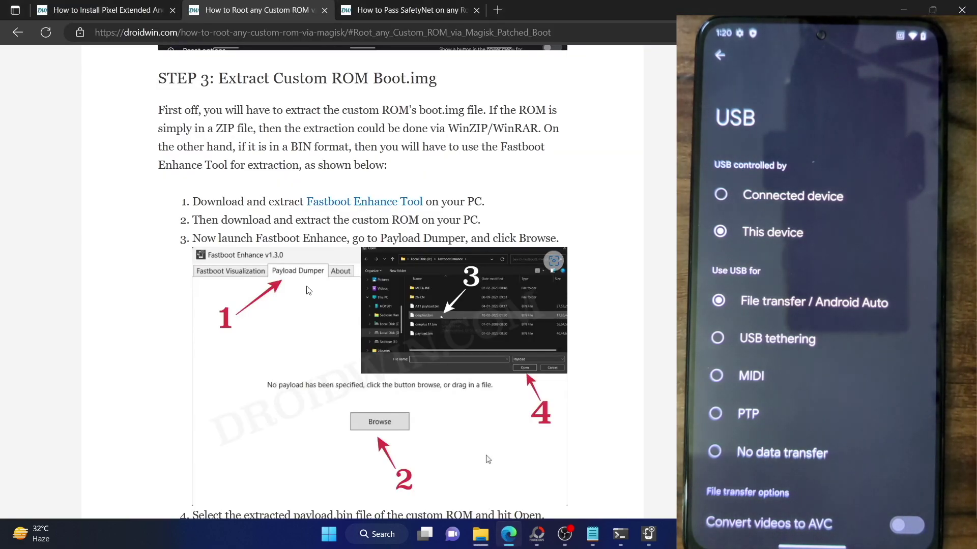
Step: Open the Magisk App link in a new tab and jump to its Version 26.1 section
{"action": "scroll", "coordinate": [305, 285], "scroll_direction": "down", "scroll_amount": 14}
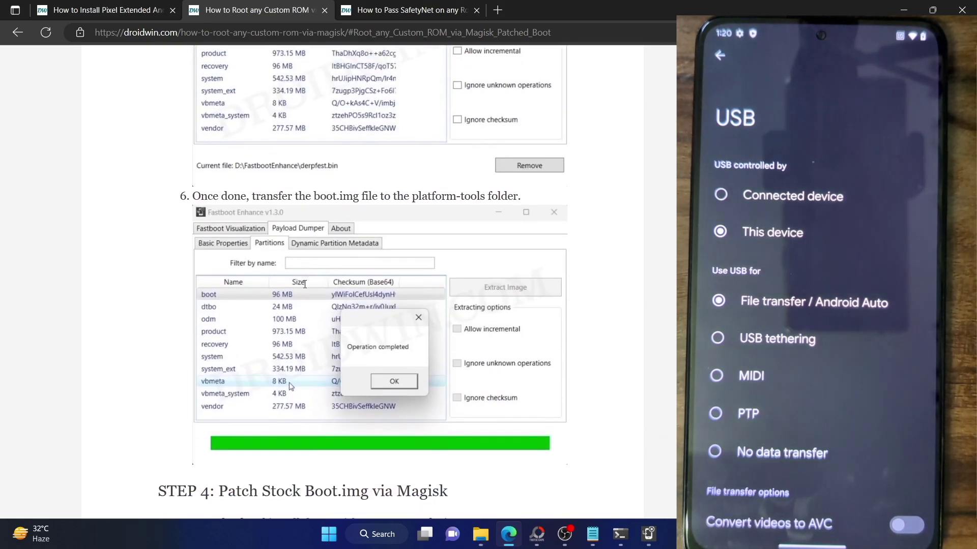
{"action": "right_click", "coordinate": [308, 318]}
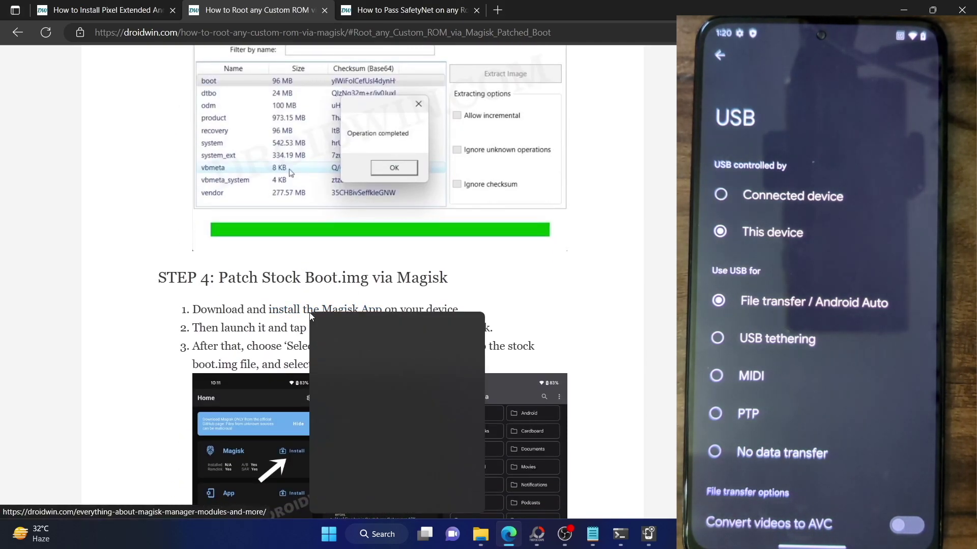
{"action": "key", "text": "t"}
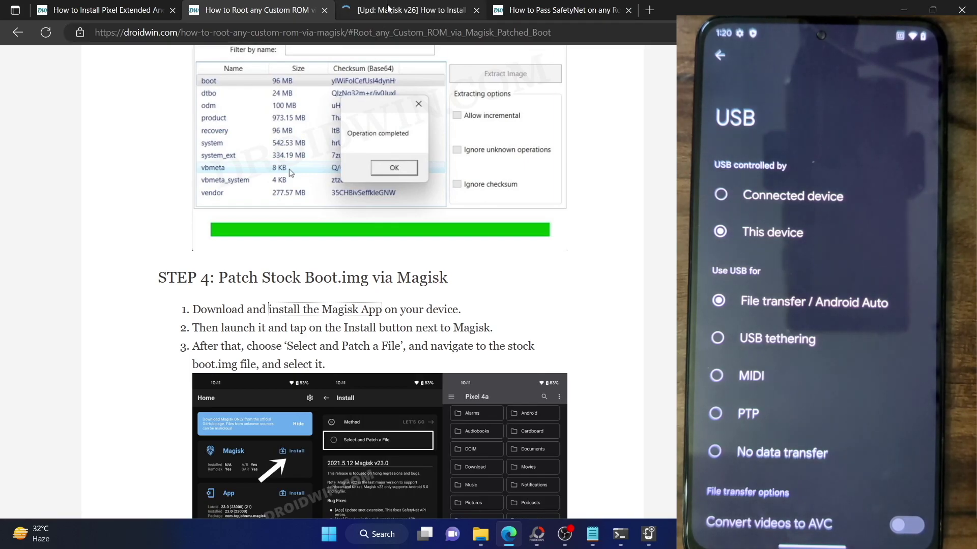
{"action": "left_click", "coordinate": [388, 9]}
{"action": "scroll", "coordinate": [331, 298], "scroll_direction": "down", "scroll_amount": 15}
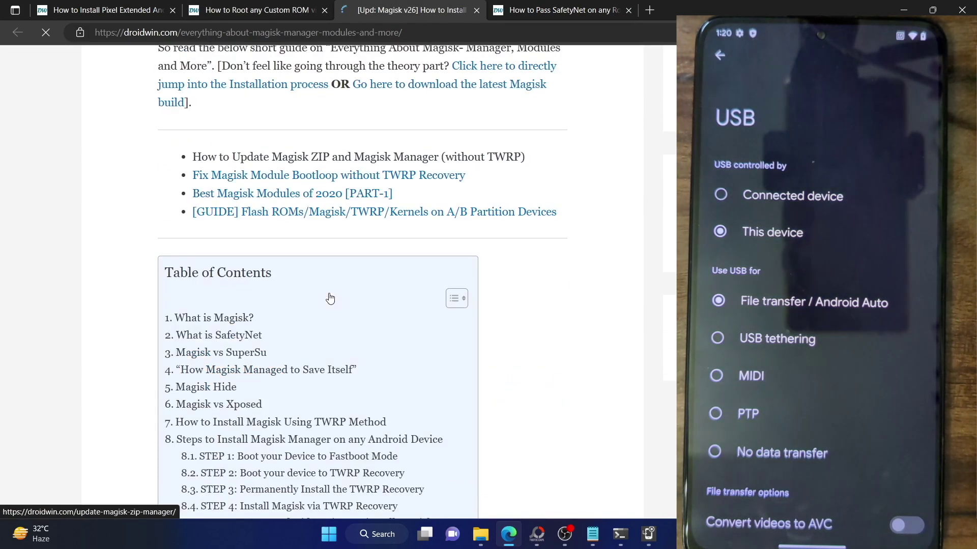
{"action": "scroll", "coordinate": [330, 297], "scroll_direction": "down", "scroll_amount": 3}
{"action": "left_click", "coordinate": [295, 390]}
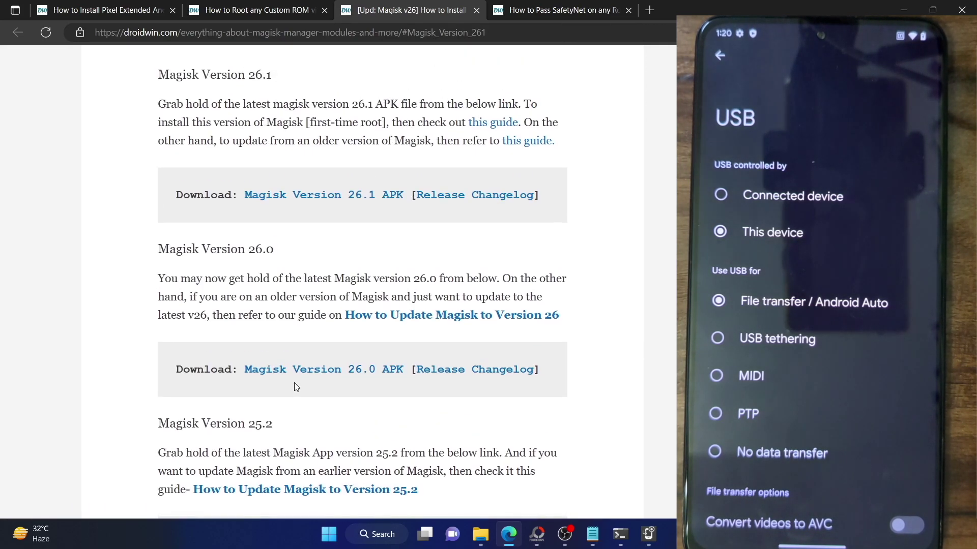
{"action": "scroll", "coordinate": [297, 387], "scroll_direction": "up", "scroll_amount": 2}
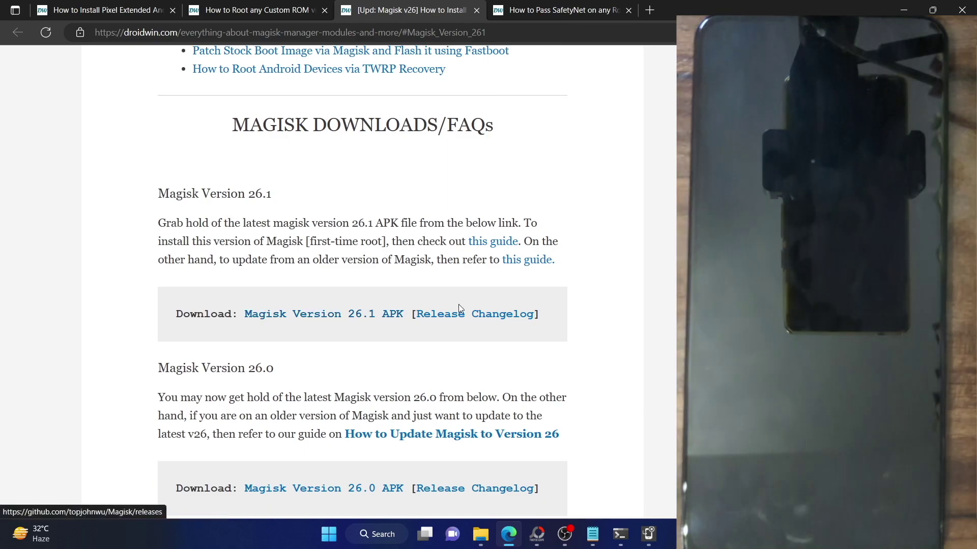
Step: Open the Release Changelog as a GitHub Magisk releases tab, then return to the article
{"action": "right_click", "coordinate": [463, 313]}
{"action": "left_click", "coordinate": [478, 323]}
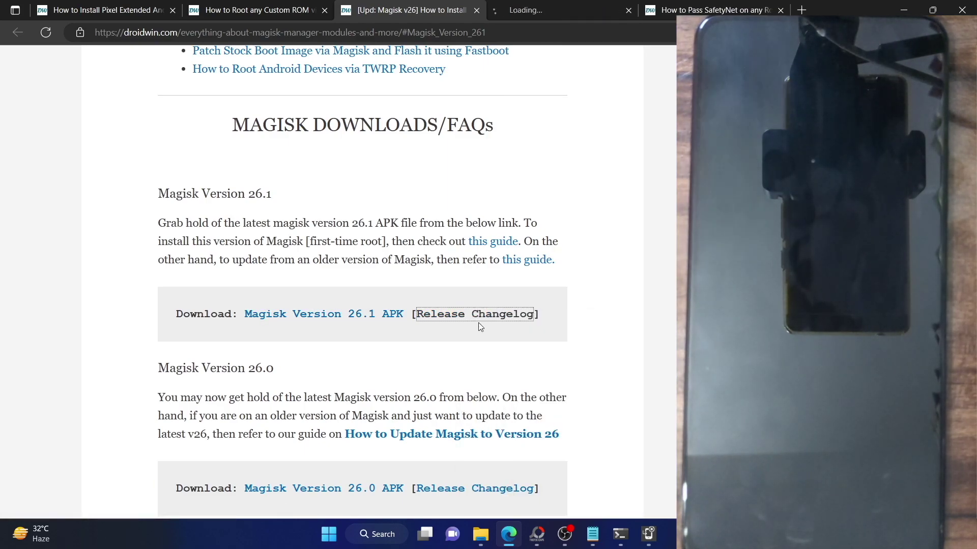
{"action": "left_click", "coordinate": [572, 5]}
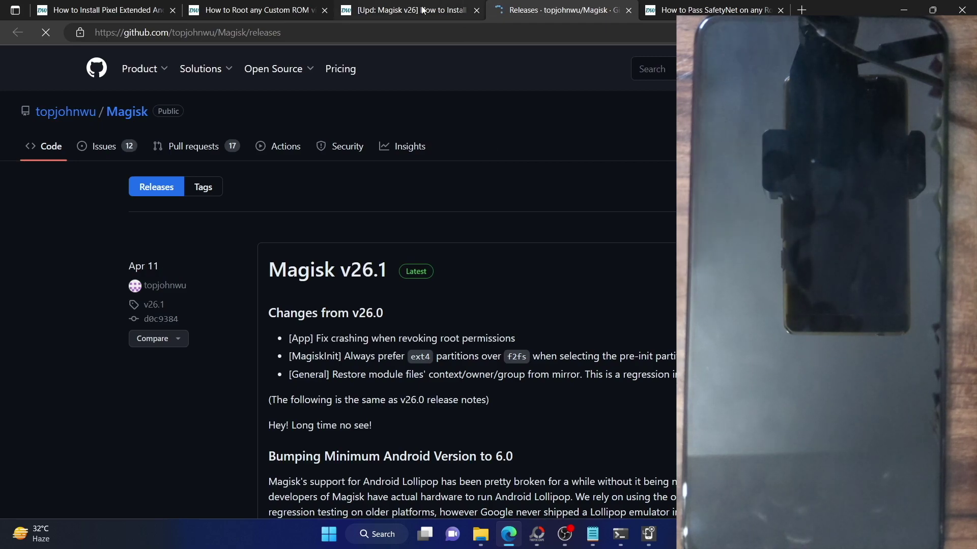
{"action": "left_click", "coordinate": [422, 9]}
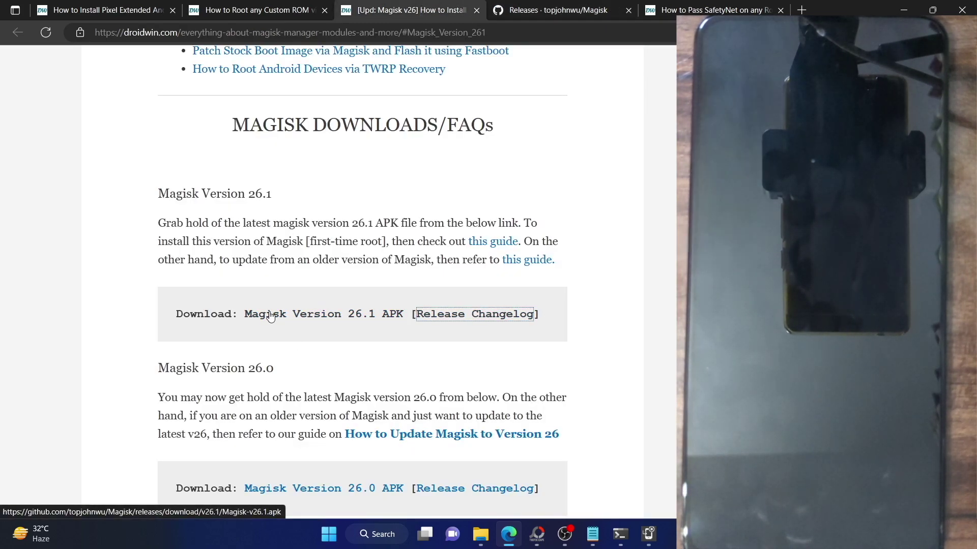
{"action": "left_click", "coordinate": [481, 534]}
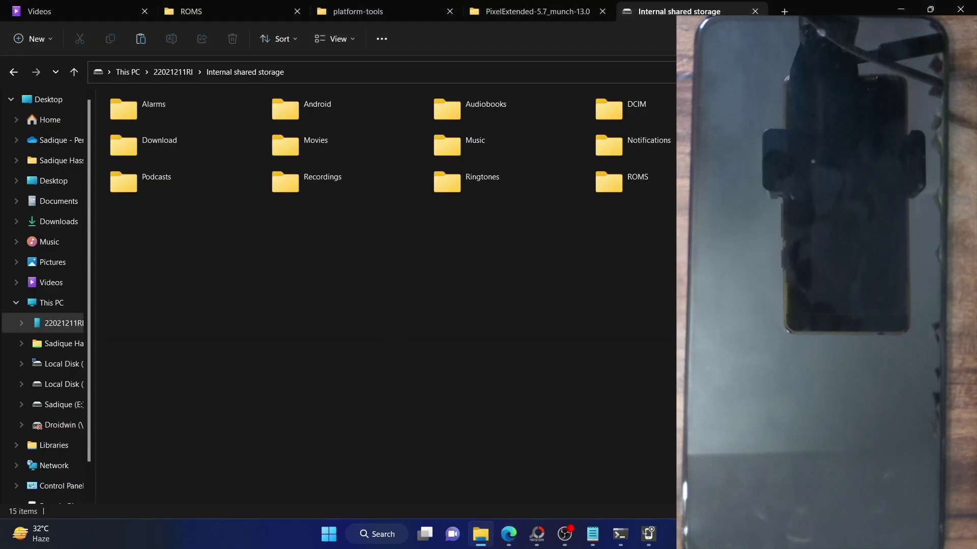
Step: Open the phone's ROMS folder and select the Magisk-v26.1 APK
{"action": "left_click", "coordinate": [778, 107]}
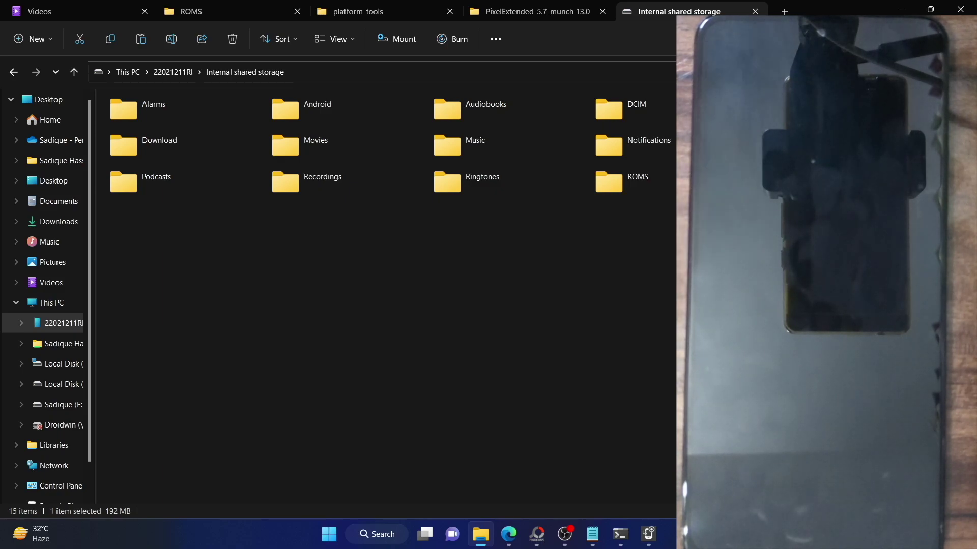
{"action": "double_click", "coordinate": [664, 182]}
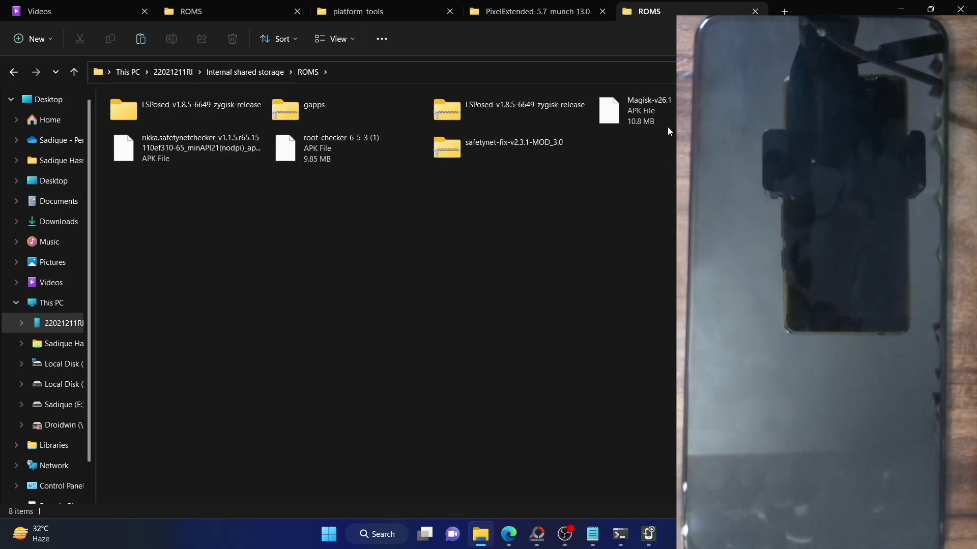
{"action": "left_click", "coordinate": [661, 122]}
{"action": "left_click", "coordinate": [240, 369]}
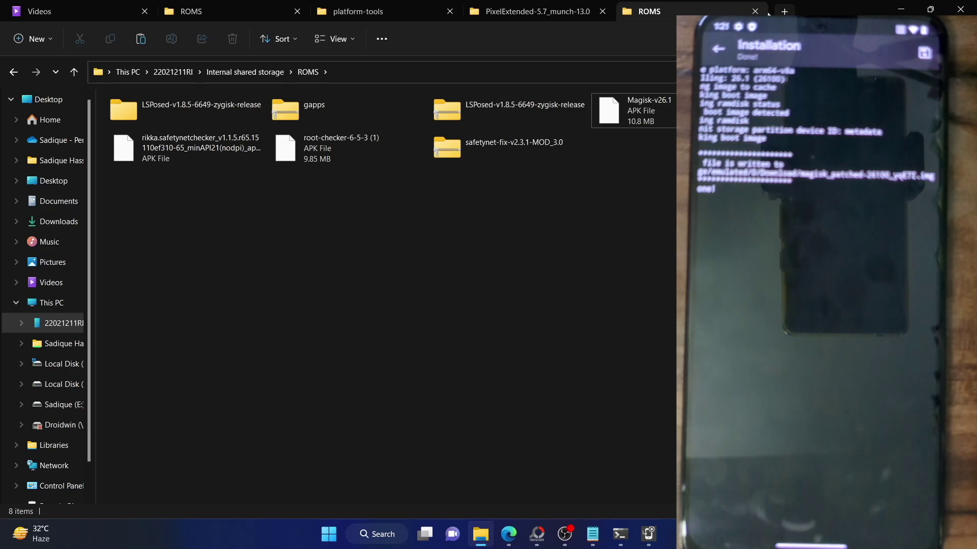
Step: Copy magisk_patched-26100_yqE7I.img from the phone's Internal shared storage Download folder into E:\platform-tools
{"action": "left_click", "coordinate": [52, 331]}
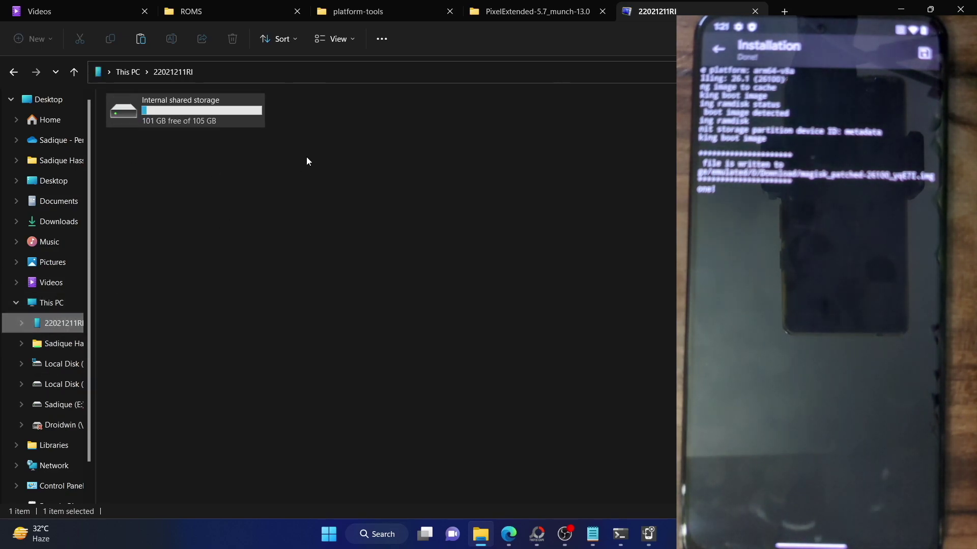
{"action": "double_click", "coordinate": [227, 115]}
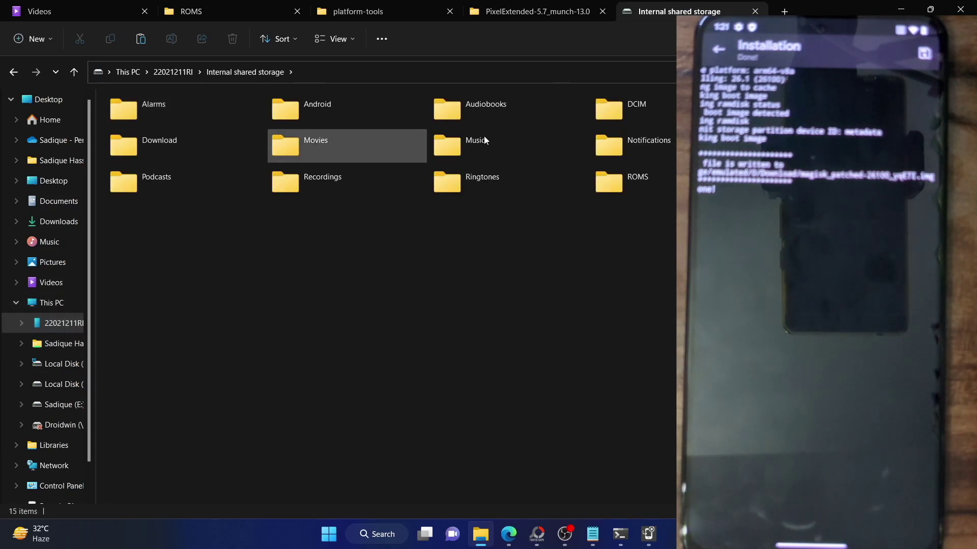
{"action": "left_click", "coordinate": [145, 153]}
{"action": "double_click", "coordinate": [144, 150]}
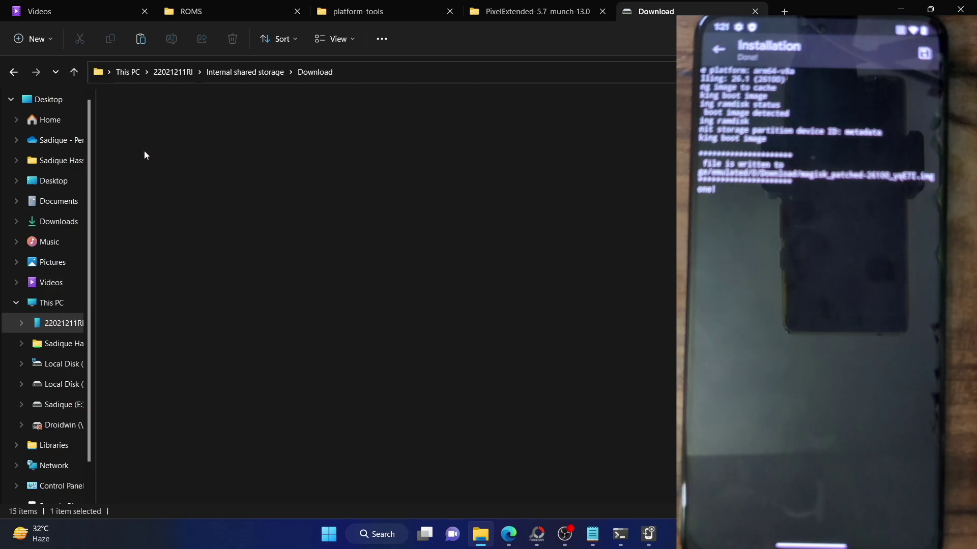
{"action": "left_click", "coordinate": [159, 108]}
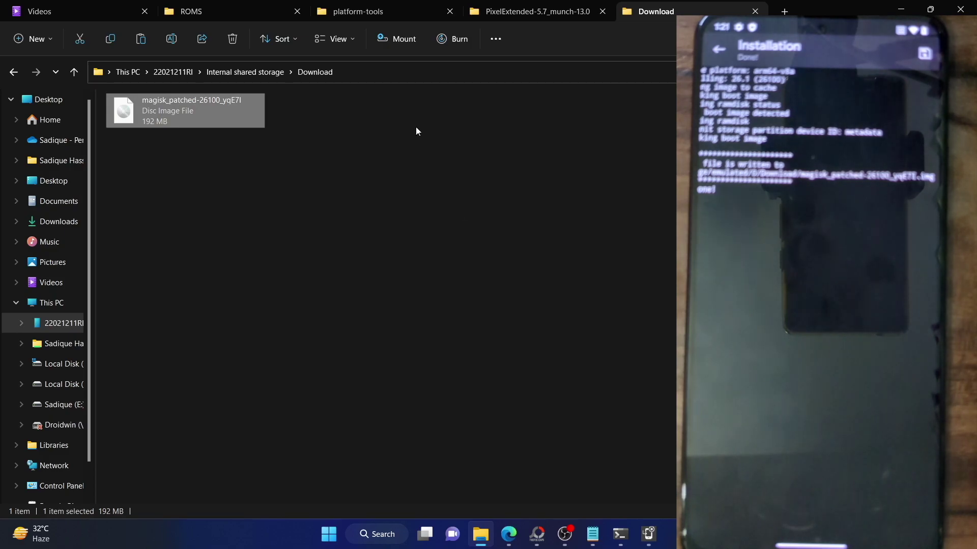
{"action": "left_click", "coordinate": [367, 12]}
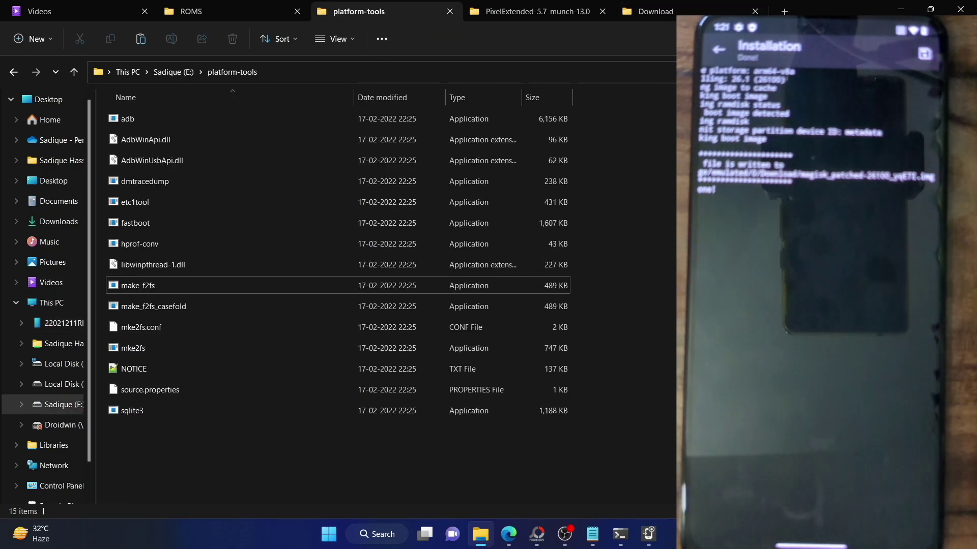
{"action": "key", "text": "ctrl+v"}
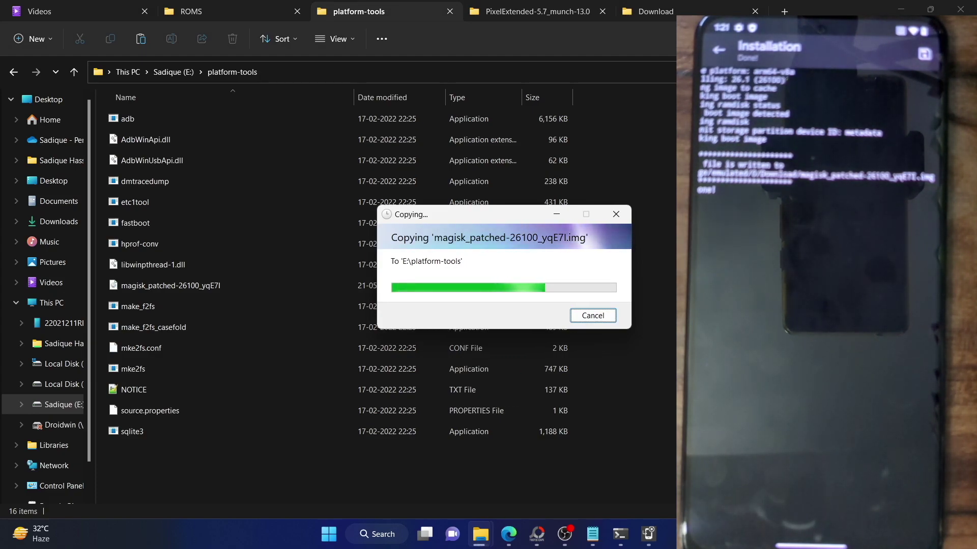
Step: Rename the copied magisk_patched-26100_yqE7I image in platform-tools to magisk_patched_boot
{"action": "left_click", "coordinate": [209, 284]}
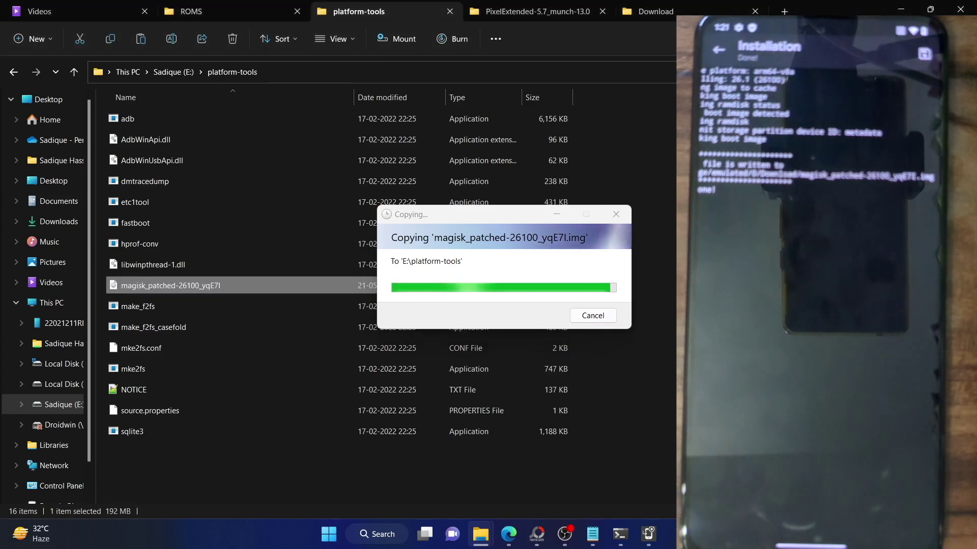
{"action": "right_click", "coordinate": [207, 282]}
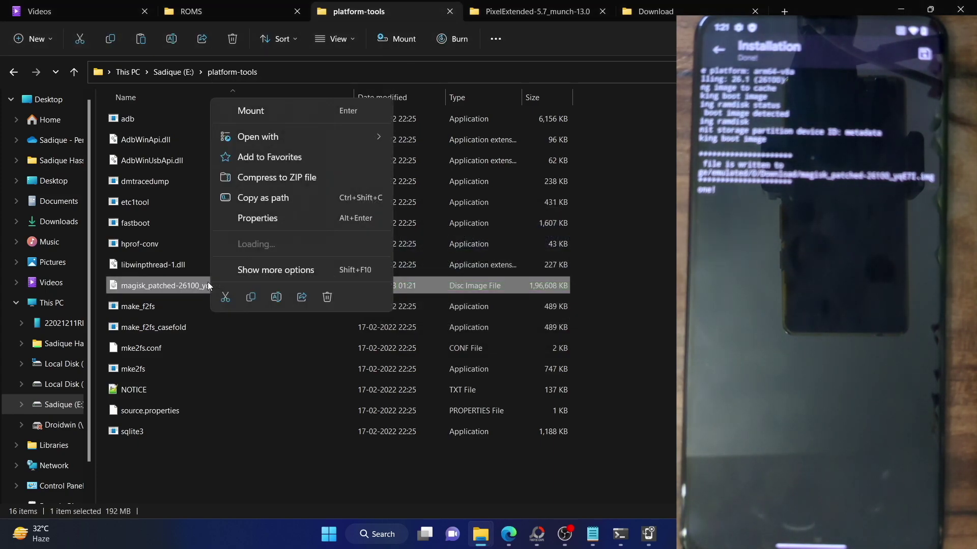
{"action": "left_click", "coordinate": [272, 301]}
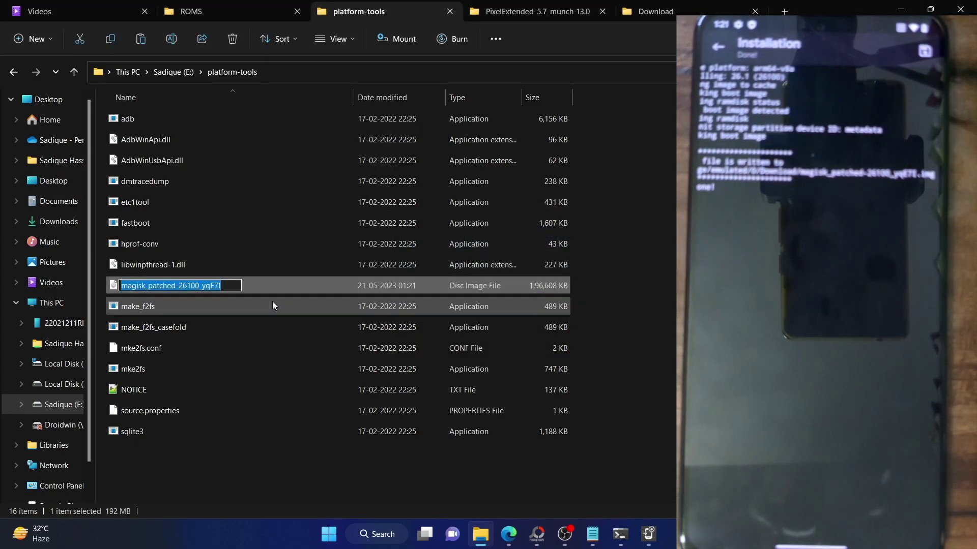
{"action": "key", "text": "End"}
{"action": "key", "text": "BackSpace"}
{"action": "key", "text": "BackSpace"}
{"action": "key", "text": "BackSpace"}
{"action": "key", "text": "BackSpace"}
{"action": "key", "text": "BackSpace"}
{"action": "key", "text": "BackSpace"}
{"action": "key", "text": "BackSpace"}
{"action": "key", "text": "BackSpace"}
{"action": "key", "text": "BackSpace"}
{"action": "key", "text": "BackSpace"}
{"action": "key", "text": "BackSpace"}
{"action": "type", "text": "_boot"}
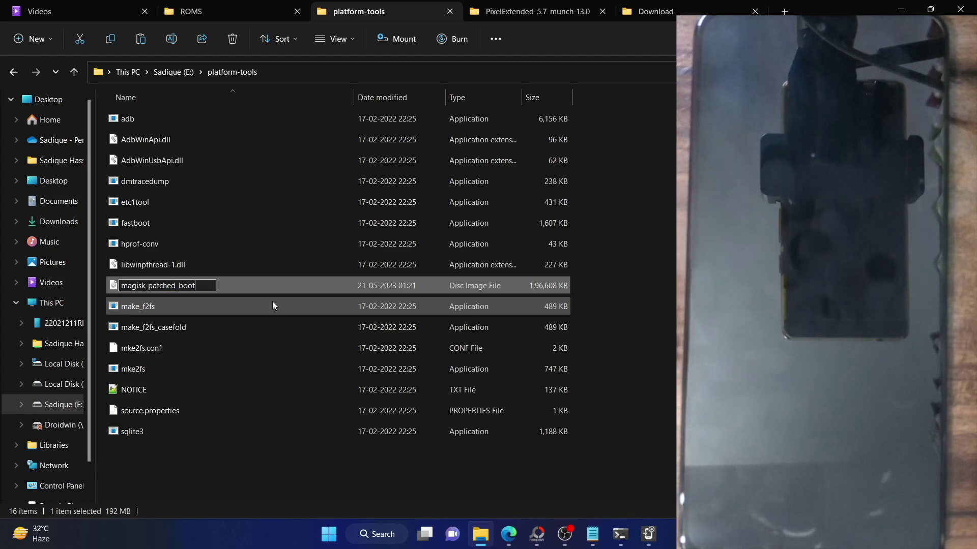
{"action": "key", "text": "Return"}
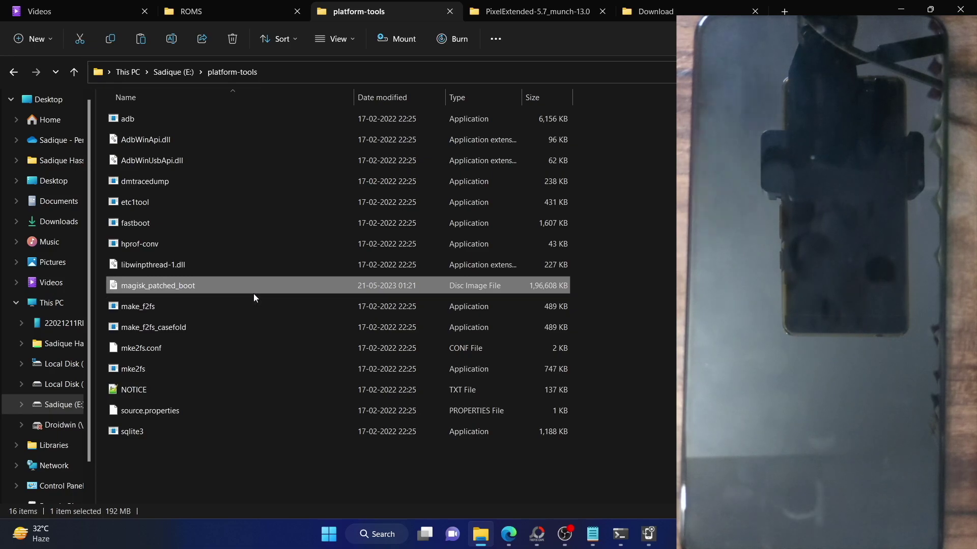
{"action": "left_click", "coordinate": [563, 486]}
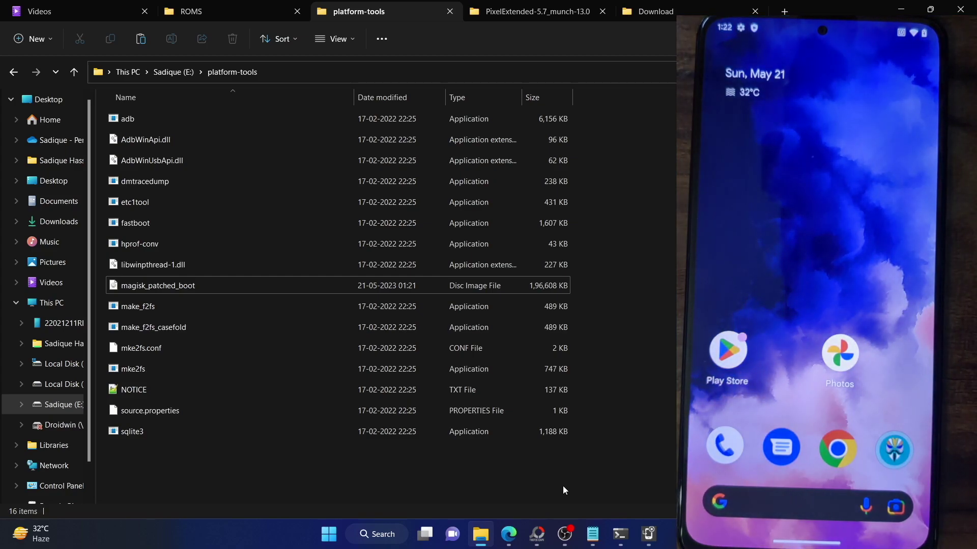
Step: Run adb reboot bootloader in Command Prompt at E:\platform-tools to restart the phone into its bootloader
{"action": "left_click", "coordinate": [234, 284]}
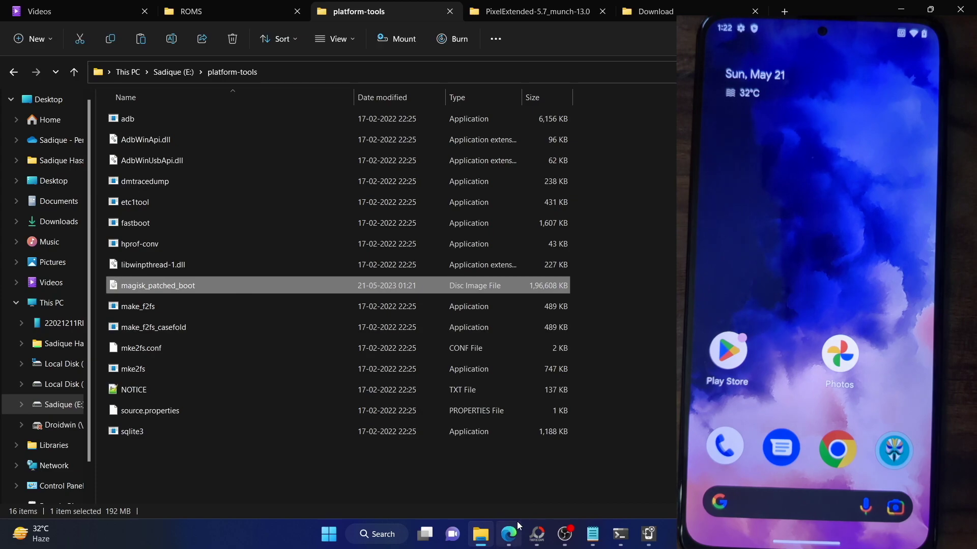
{"action": "left_click", "coordinate": [608, 529]}
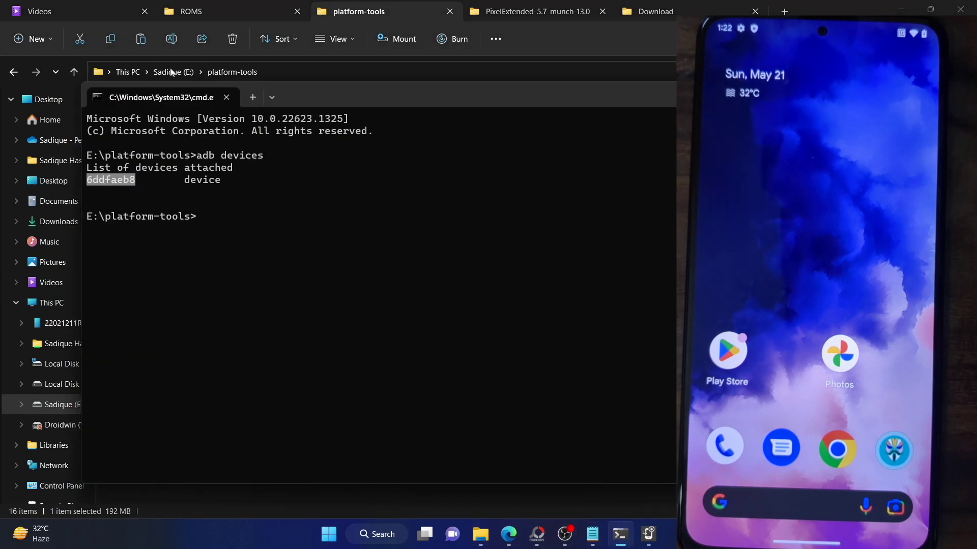
{"action": "left_click", "coordinate": [237, 218]}
{"action": "type", "text": "adb reboot bootloa"}
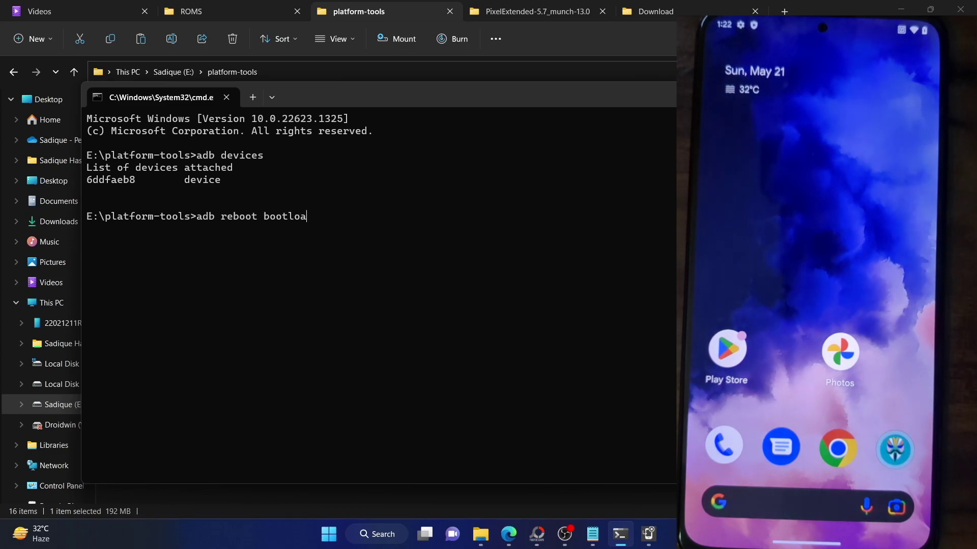
{"action": "type", "text": "der"}
{"action": "key", "text": "Return"}
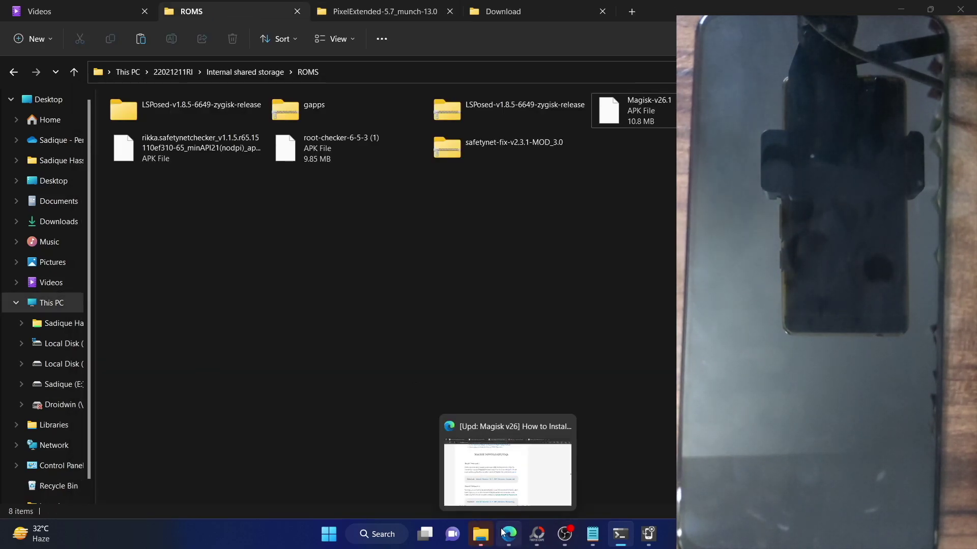
Step: Scroll the DroidWin 'How to Root any Custom ROM' guide down to Step 6, then return to File Explorer
{"action": "left_click", "coordinate": [508, 534]}
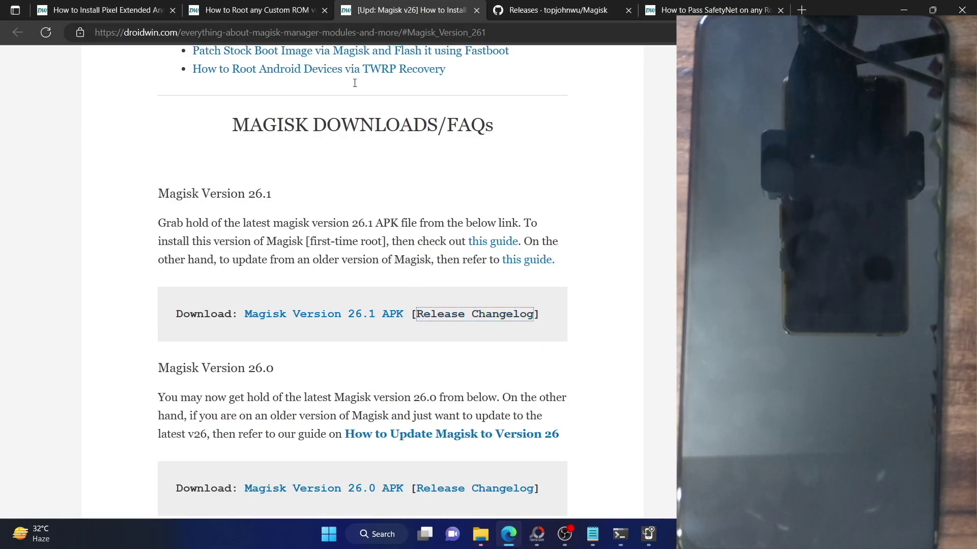
{"action": "left_click", "coordinate": [232, 11]}
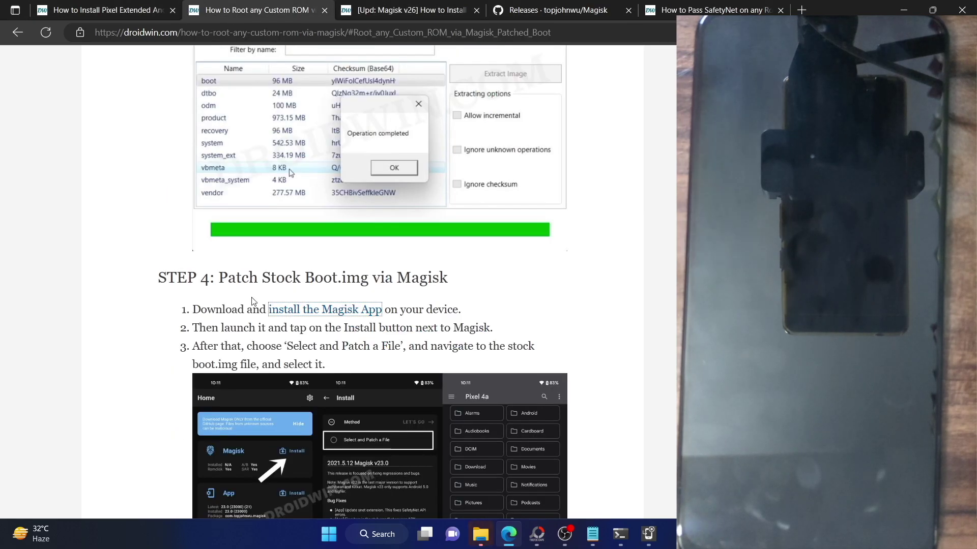
{"action": "scroll", "coordinate": [253, 319], "scroll_direction": "down", "scroll_amount": 15}
{"action": "scroll", "coordinate": [258, 317], "scroll_direction": "down", "scroll_amount": 8}
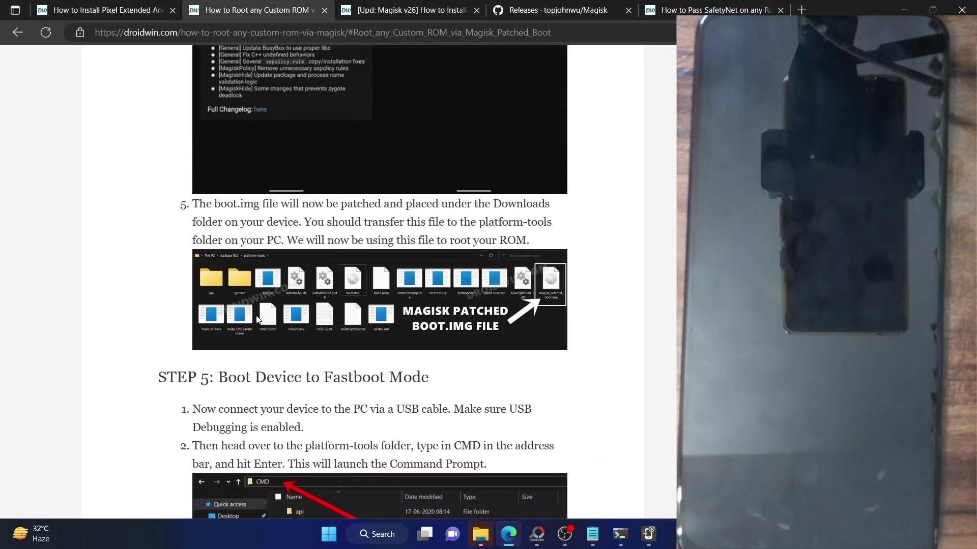
{"action": "scroll", "coordinate": [256, 316], "scroll_direction": "down", "scroll_amount": 15}
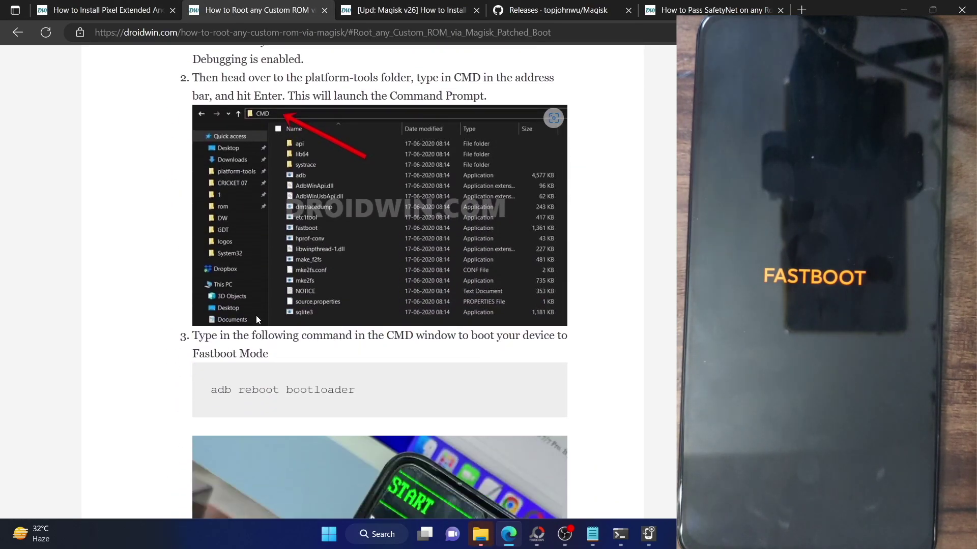
{"action": "scroll", "coordinate": [253, 316], "scroll_direction": "down", "scroll_amount": 5}
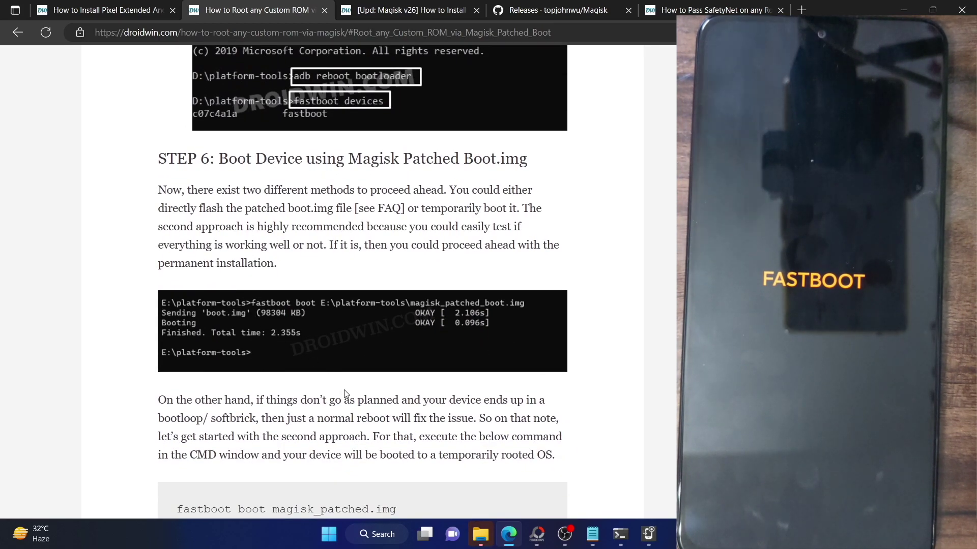
{"action": "left_click", "coordinate": [480, 534]}
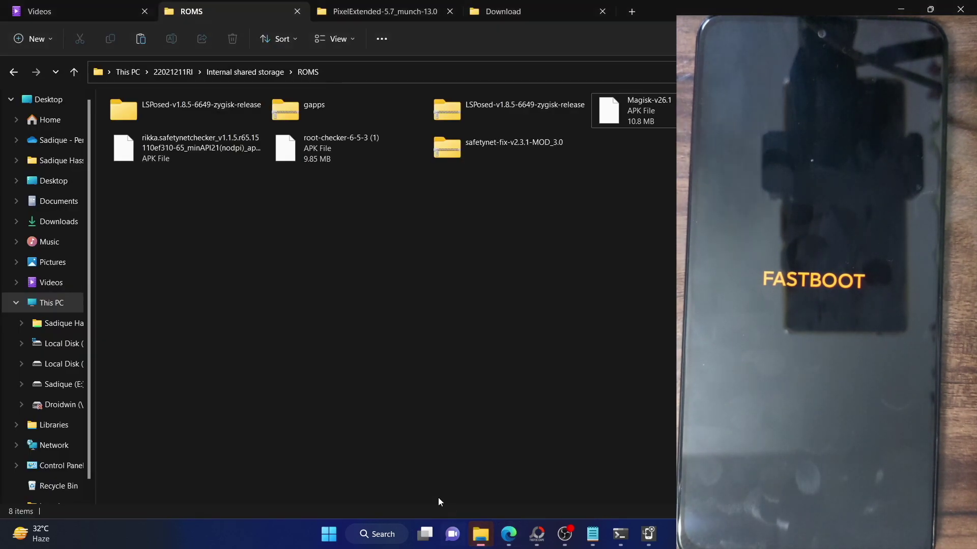
Step: Open E:\platform-tools in File Explorer and bring Command Prompt back in front of it
{"action": "left_click", "coordinate": [529, 7]}
{"action": "left_click", "coordinate": [63, 385]}
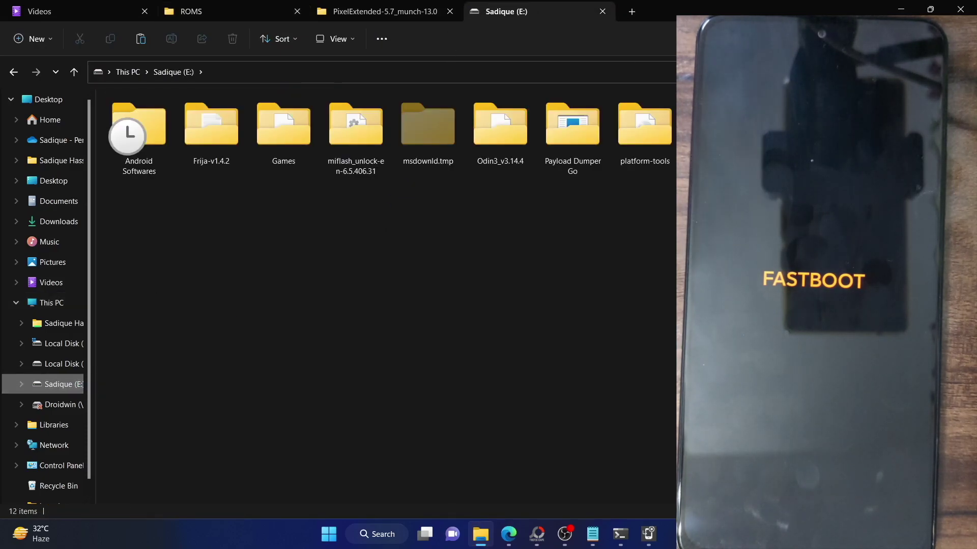
{"action": "double_click", "coordinate": [635, 147]}
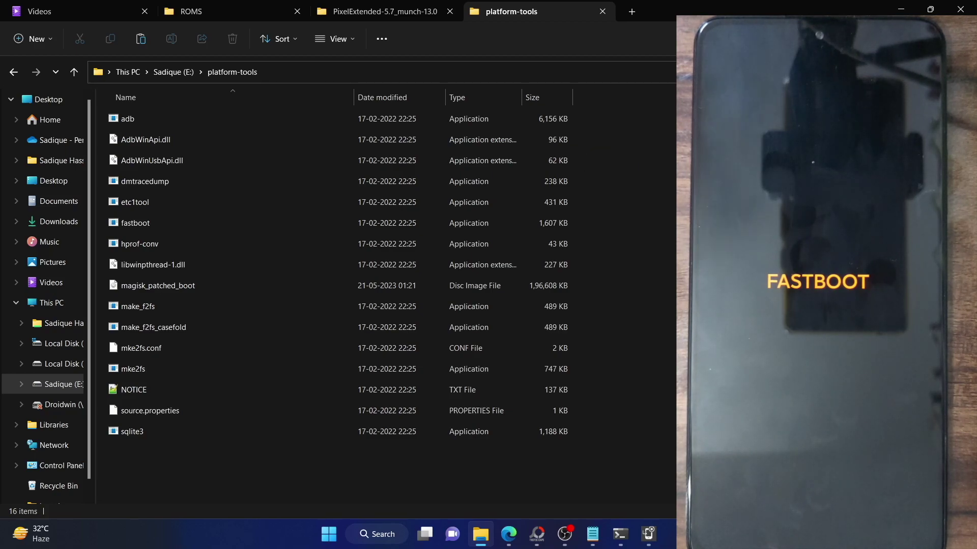
{"action": "left_click", "coordinate": [626, 536]}
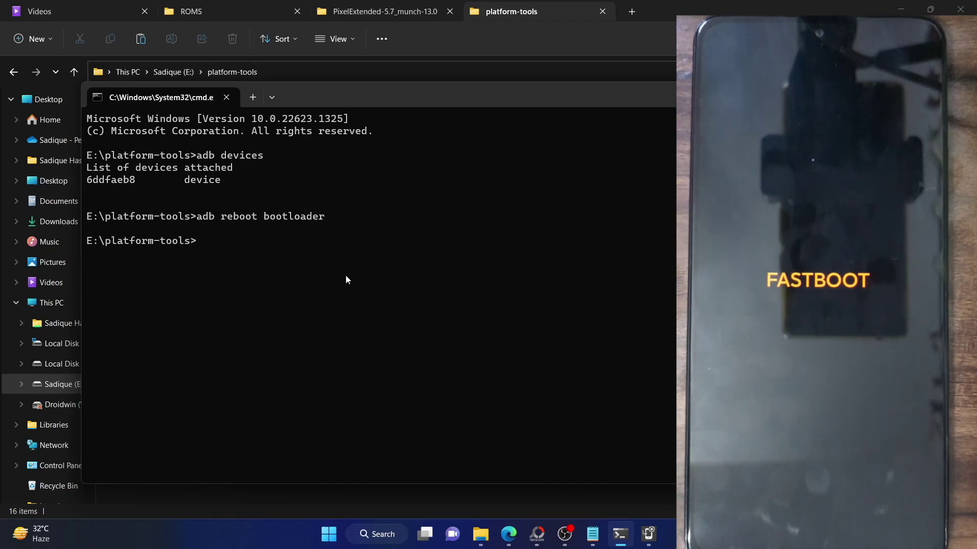
Step: Run fastboot devices to confirm the phone is listed in fastboot mode, then return to the guide
{"action": "type", "text": "fastbo"}
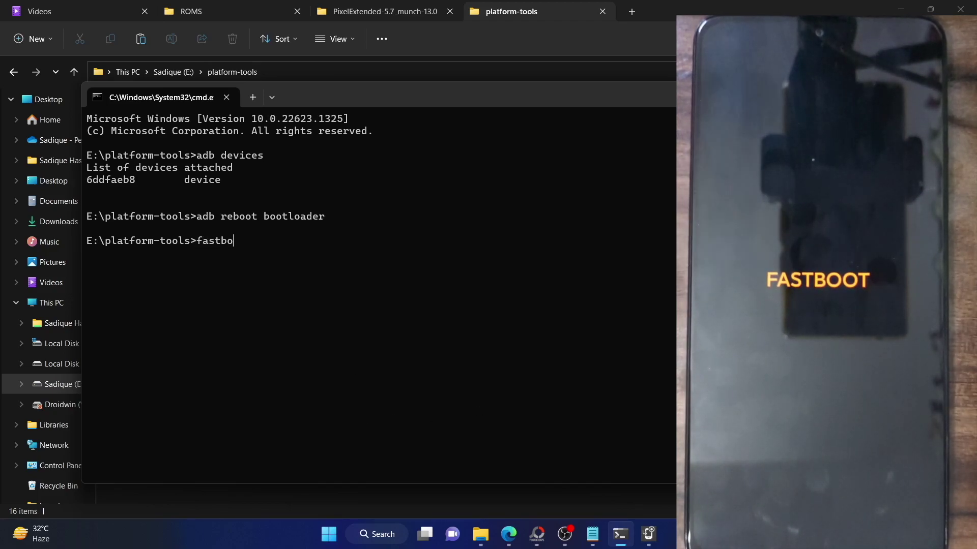
{"action": "type", "text": "ot devices"}
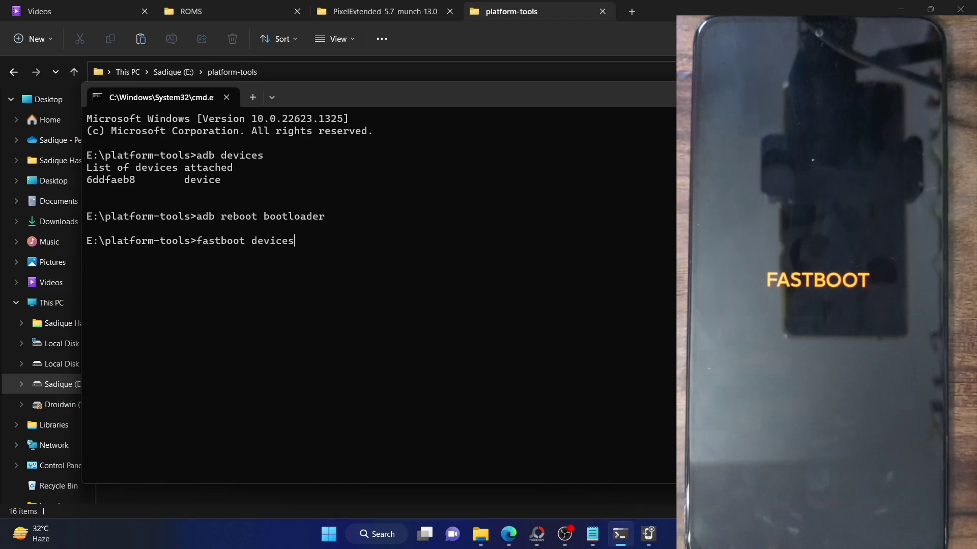
{"action": "key", "text": "Return"}
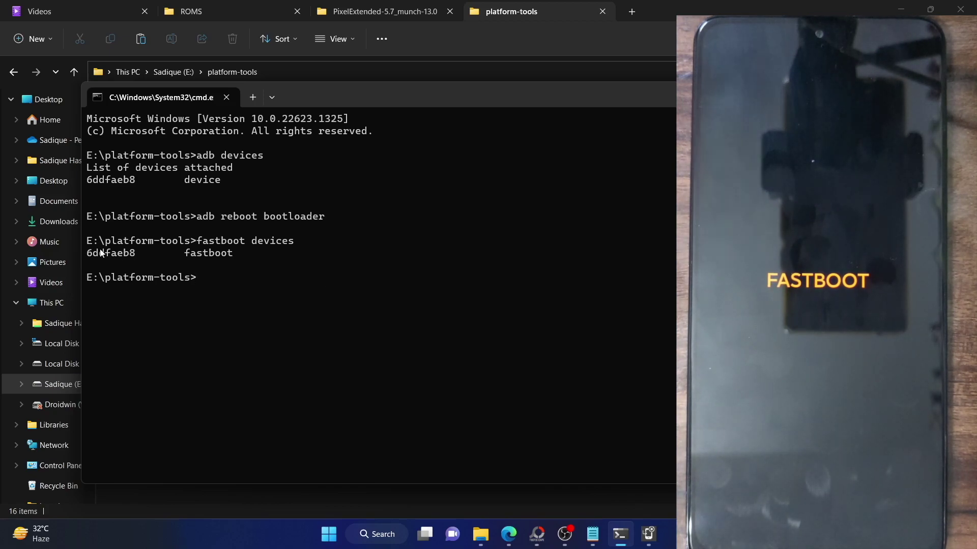
{"action": "left_click", "coordinate": [509, 534]}
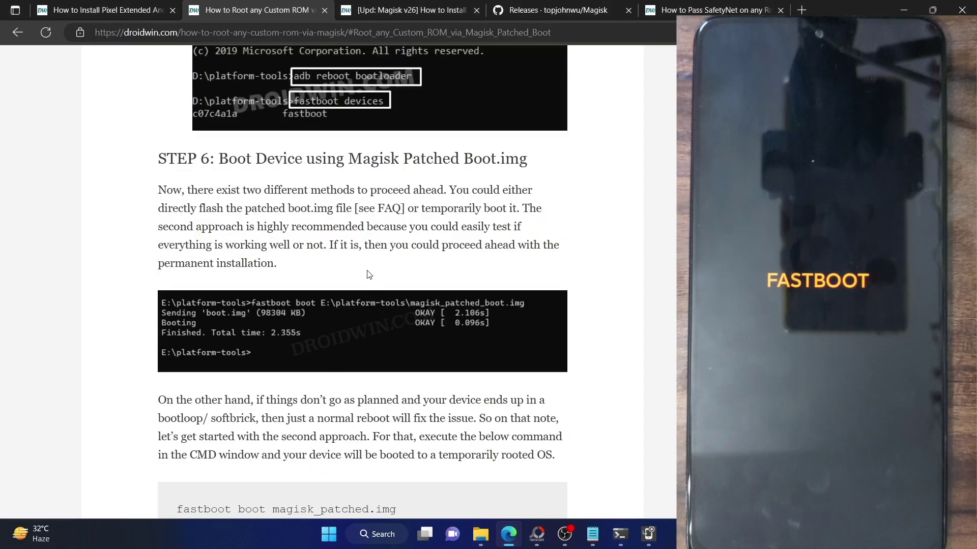
Step: Scroll the guide back to the adb reboot bootloader step, then open the Win+X menu over platform-tools
{"action": "scroll", "coordinate": [368, 274], "scroll_direction": "up", "scroll_amount": 5}
{"action": "scroll", "coordinate": [369, 273], "scroll_direction": "up", "scroll_amount": 6}
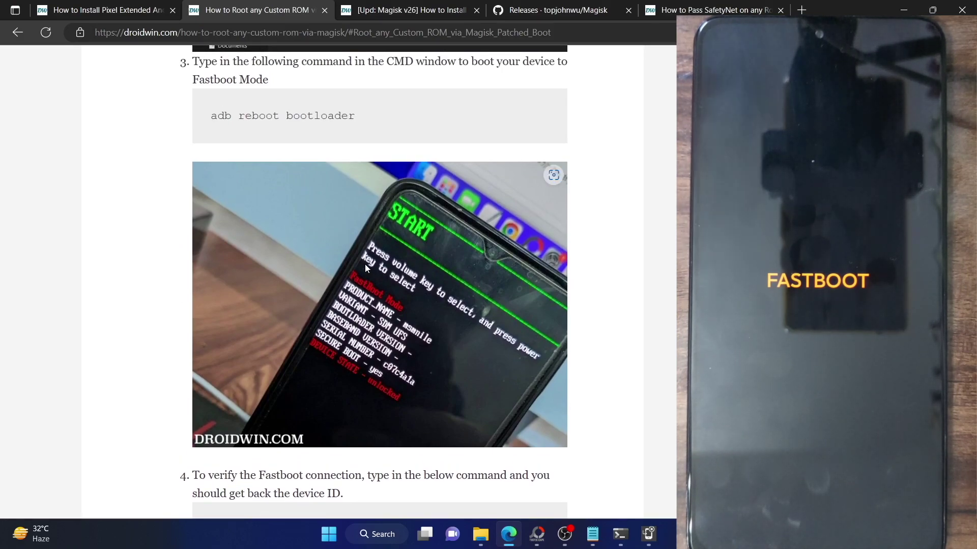
{"action": "left_click", "coordinate": [480, 534]}
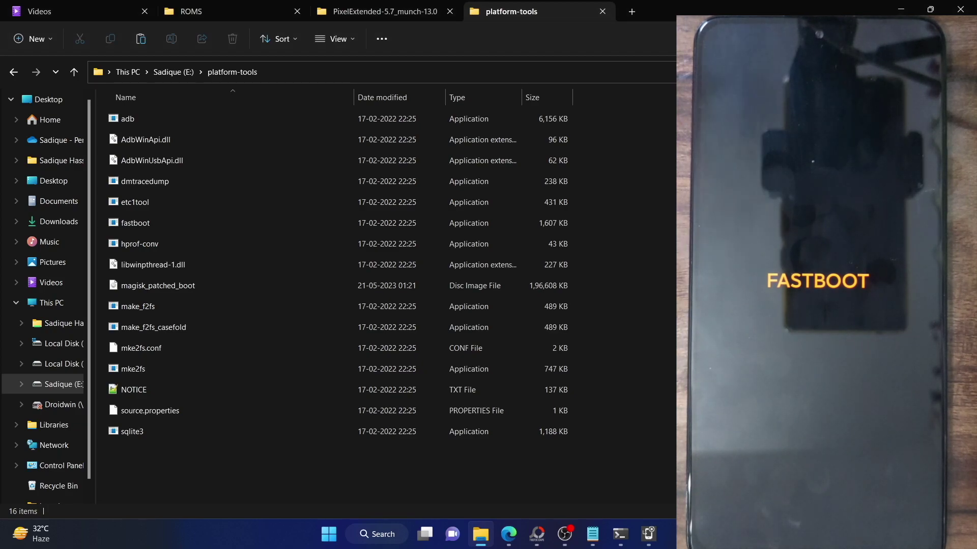
{"action": "key", "text": "super+x"}
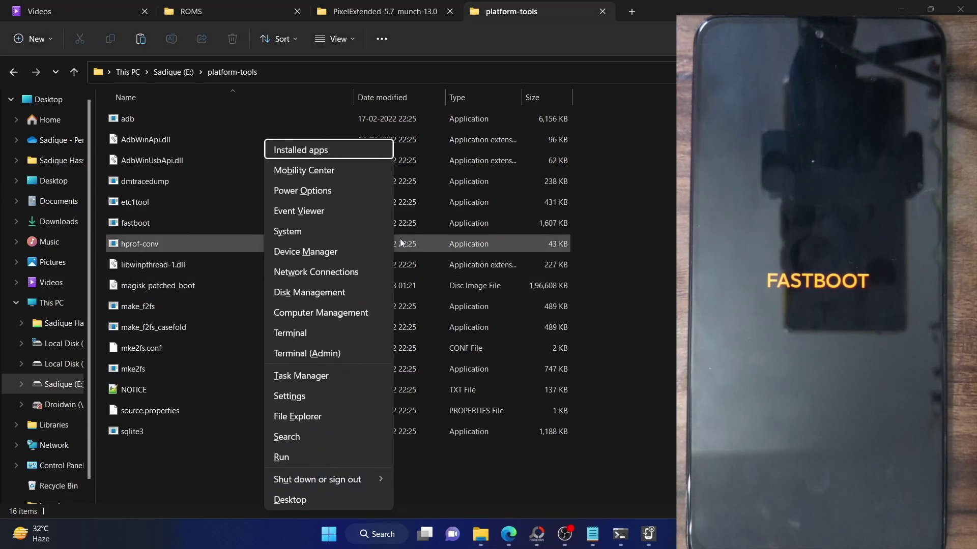
Step: Check under Android Phone in Device Manager that the phone shows as Android Bootloader Interface, then close it
{"action": "left_click", "coordinate": [305, 251]}
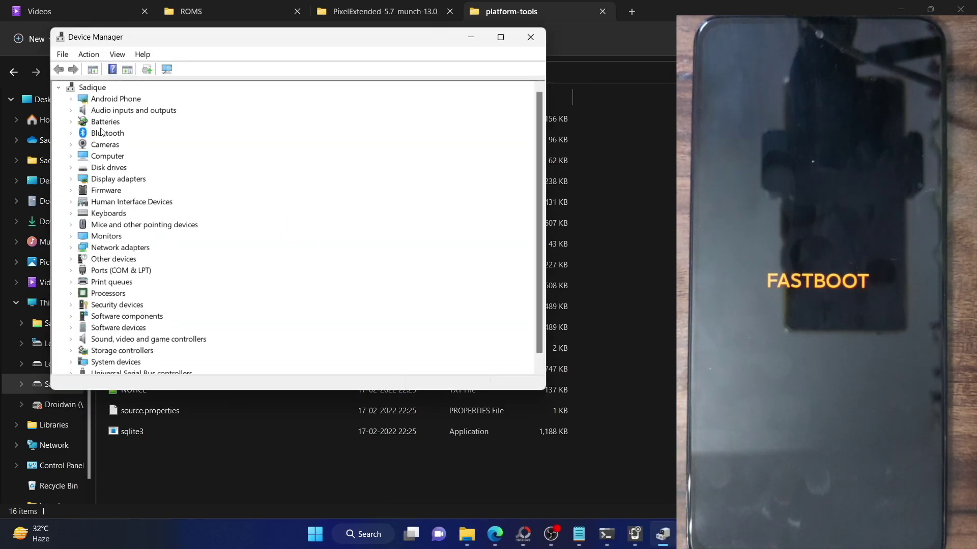
{"action": "left_click", "coordinate": [72, 99]}
{"action": "left_click", "coordinate": [108, 112]}
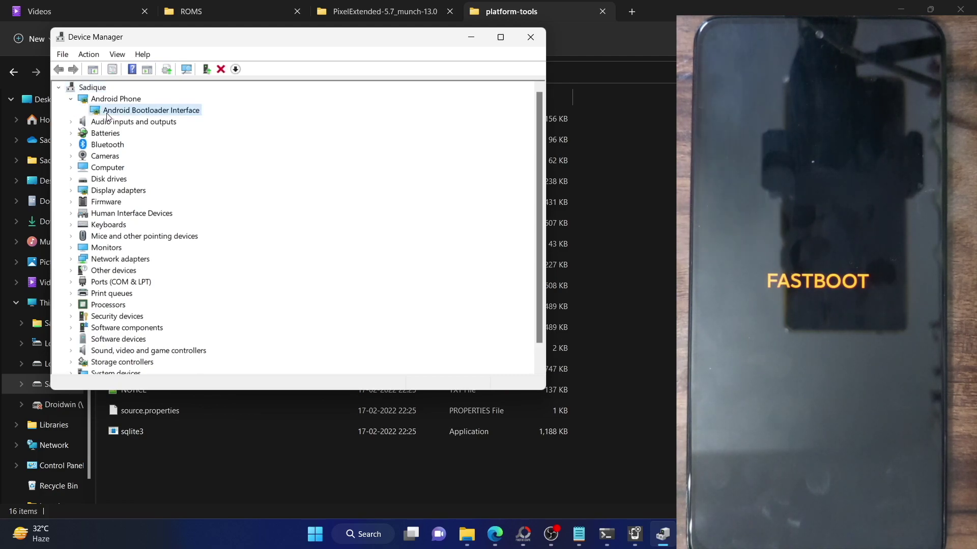
{"action": "left_click", "coordinate": [607, 533]}
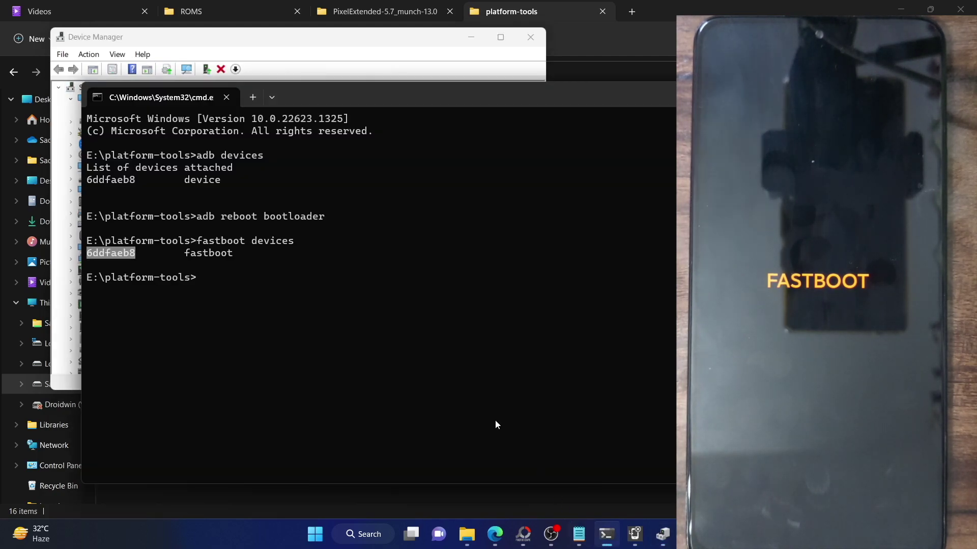
{"action": "left_click", "coordinate": [535, 35]}
{"action": "left_click", "coordinate": [532, 37]}
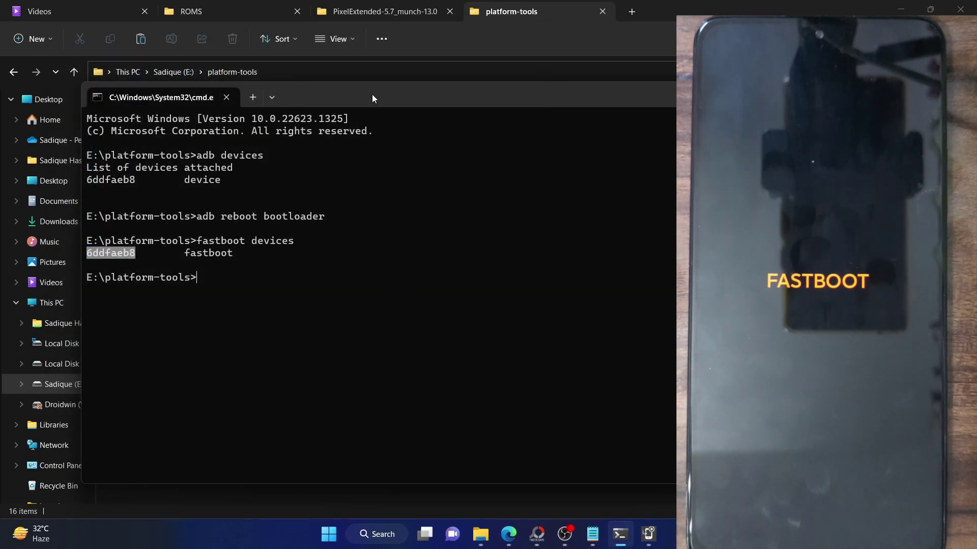
Step: Move Command Prompt beside the file list and type fastboot boot magisk_patched_boot.img at the prompt
{"action": "left_click_drag", "start_coordinate": [371, 94], "coordinate": [526, 197]}
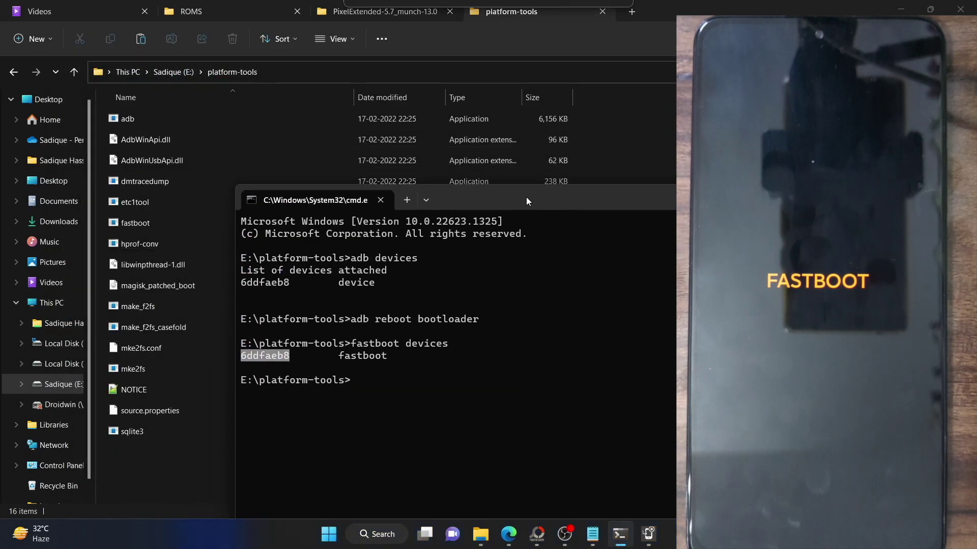
{"action": "left_click", "coordinate": [430, 382]}
{"action": "type", "text": "fast"}
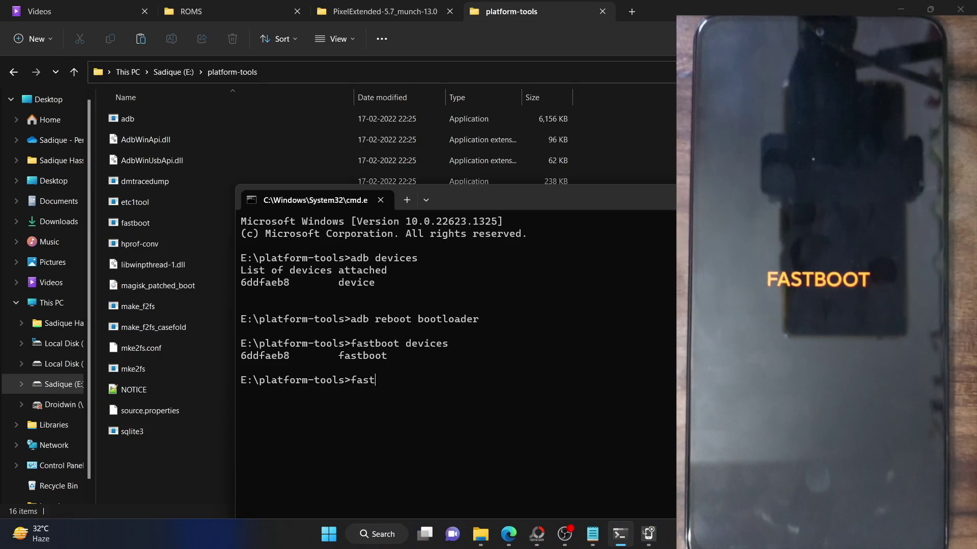
{"action": "type", "text": "boot boot m"}
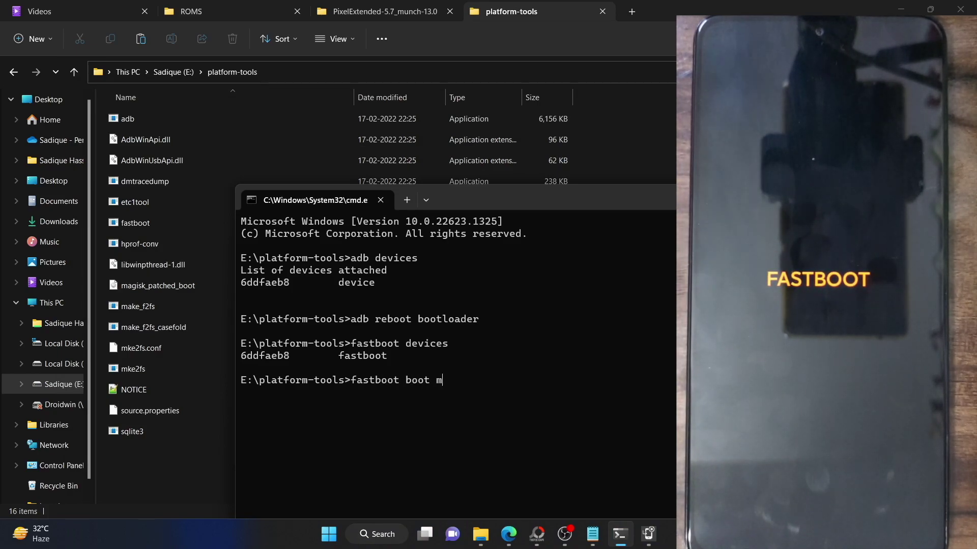
{"action": "type", "text": "AGISK"}
{"action": "key", "text": "BackSpace"}
{"action": "key", "text": "BackSpace"}
{"action": "key", "text": "BackSpace"}
{"action": "key", "text": "BackSpace"}
{"action": "key", "text": "BackSpace"}
{"action": "type", "text": "agisk"}
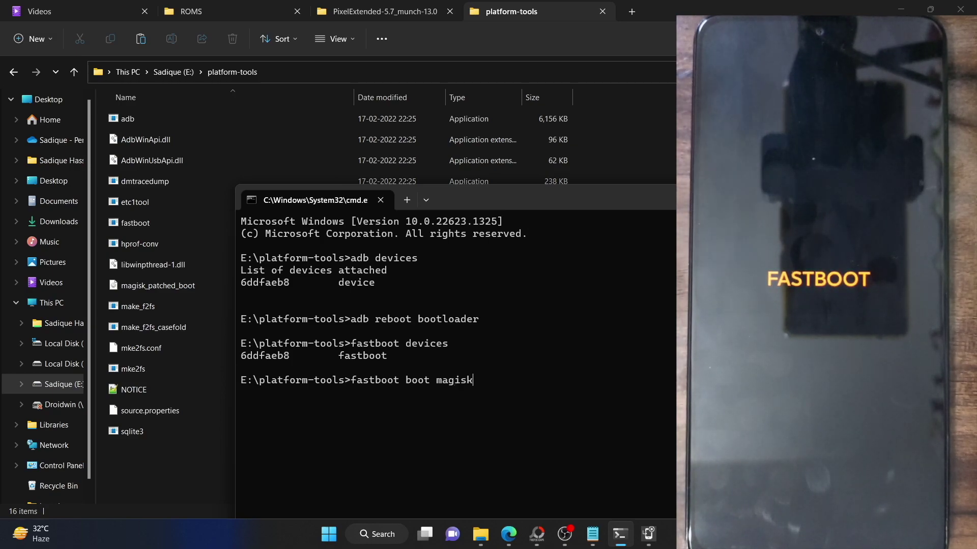
{"action": "type", "text": "_patcvhe"}
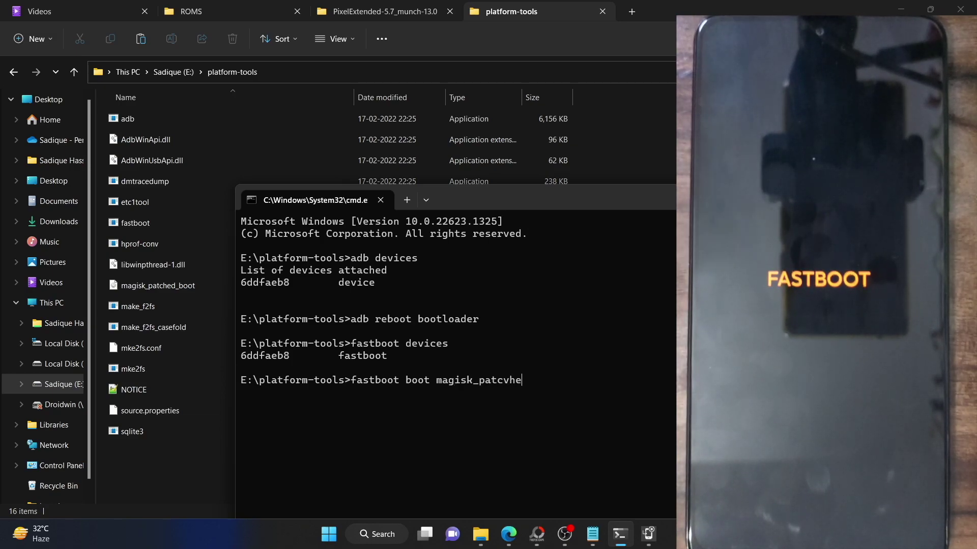
{"action": "key", "text": "BackSpace"}
{"action": "key", "text": "BackSpace"}
{"action": "key", "text": "BackSpace"}
{"action": "type", "text": "hed_boot.img"}
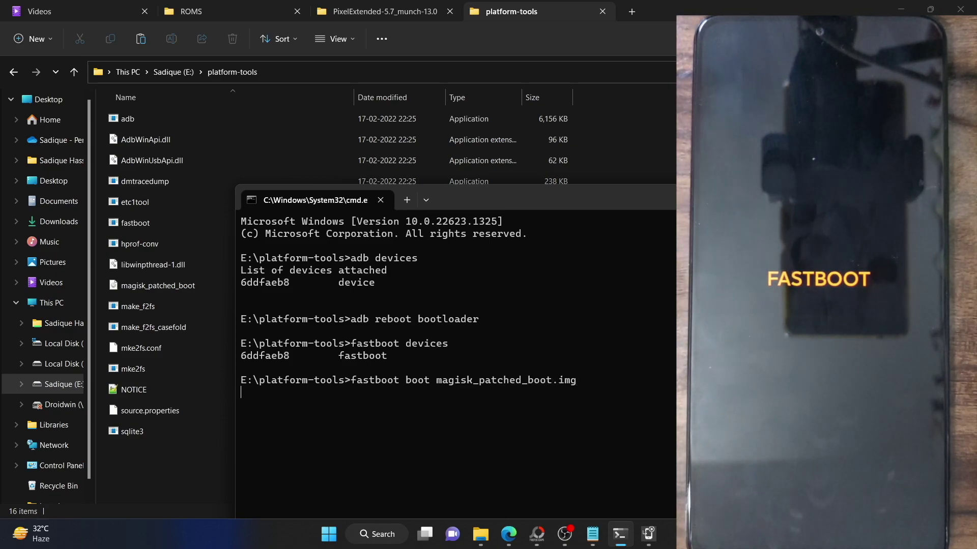
Step: Run fastboot boot magisk_patched_boot.img (done in 4.742s), then highlight the image name and 'boot' in the command
{"action": "key", "text": "Return"}
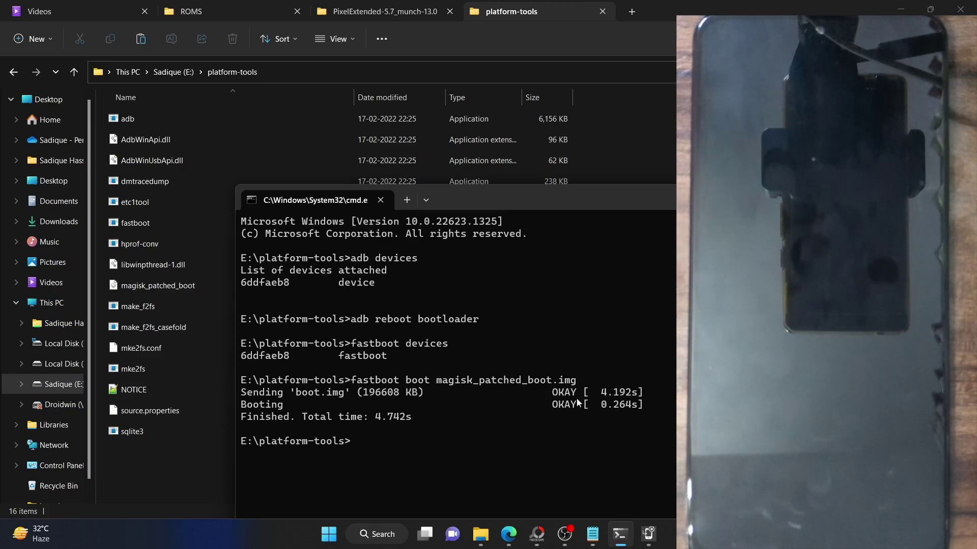
{"action": "left_click_drag", "start_coordinate": [437, 383], "coordinate": [488, 384]}
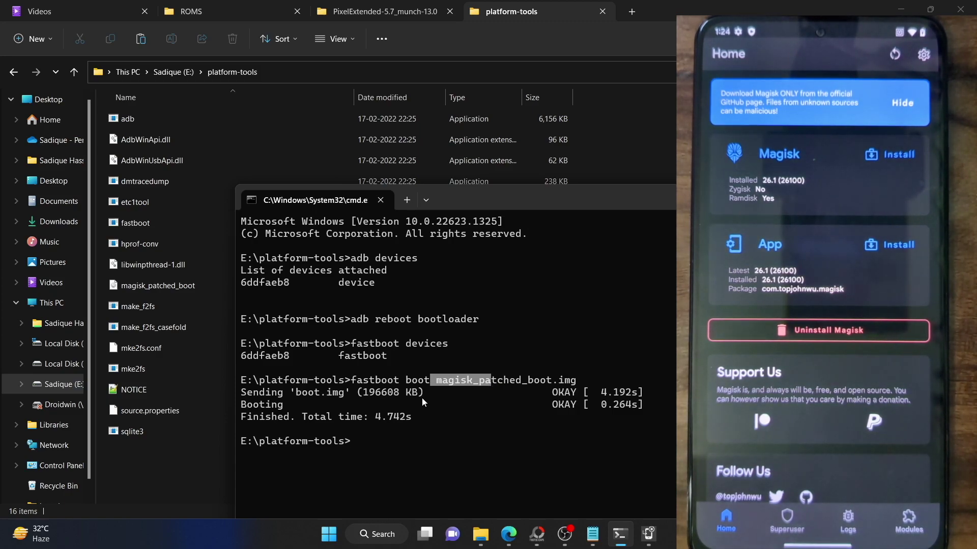
{"action": "left_click_drag", "start_coordinate": [410, 379], "coordinate": [429, 380]}
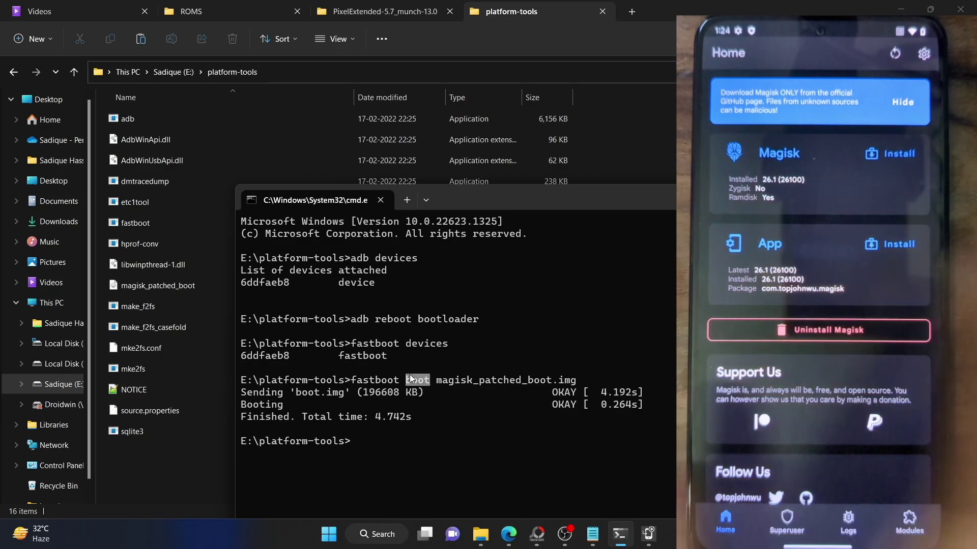
{"action": "left_click", "coordinate": [445, 433]}
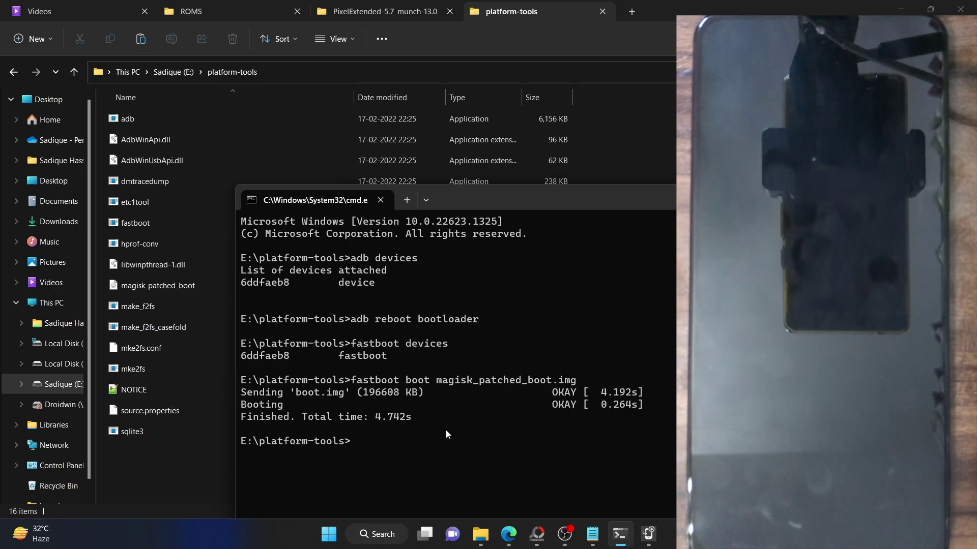
Step: Highlight 'boot' and the magisk_patched_boot file name in the fastboot boot command
{"action": "left_click_drag", "start_coordinate": [414, 378], "coordinate": [420, 377]}
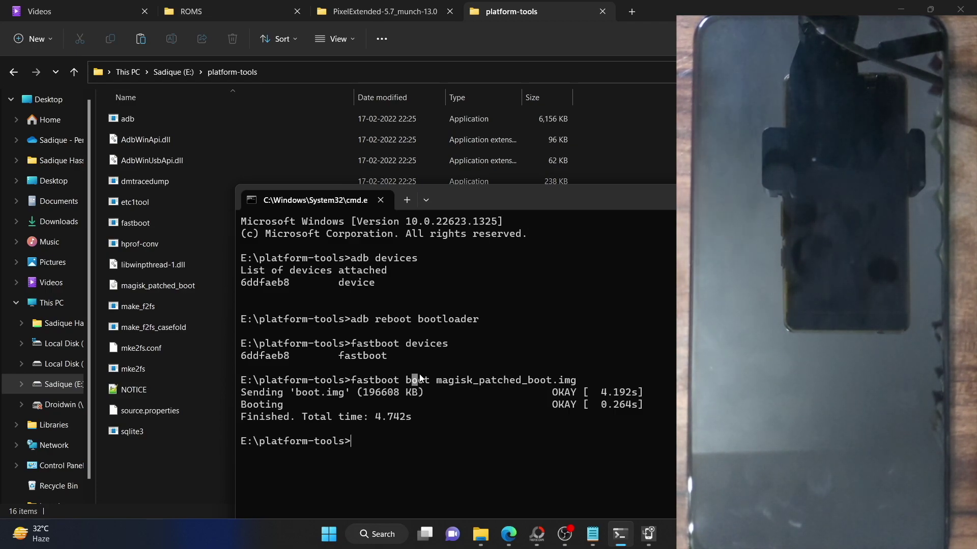
{"action": "left_click_drag", "start_coordinate": [443, 385], "coordinate": [551, 385]}
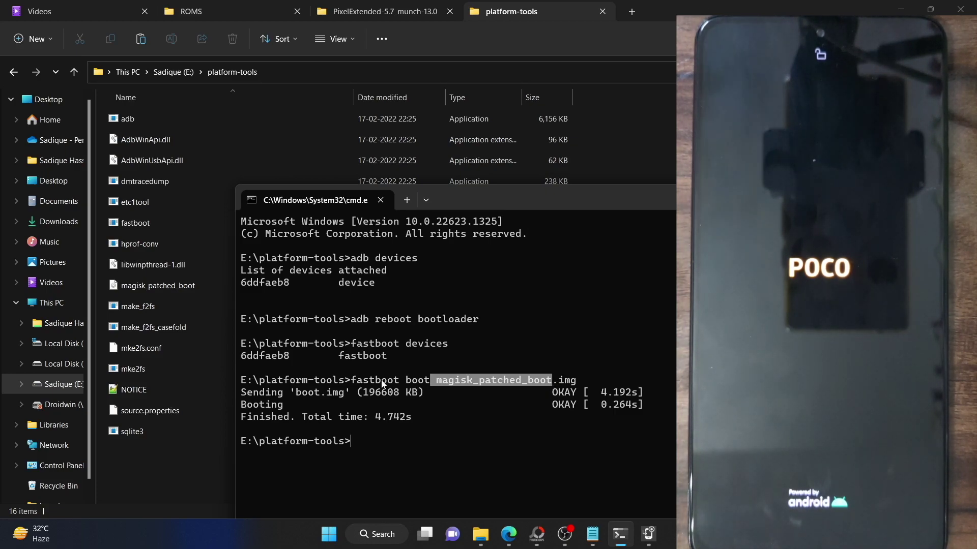
{"action": "double_click", "coordinate": [411, 381]}
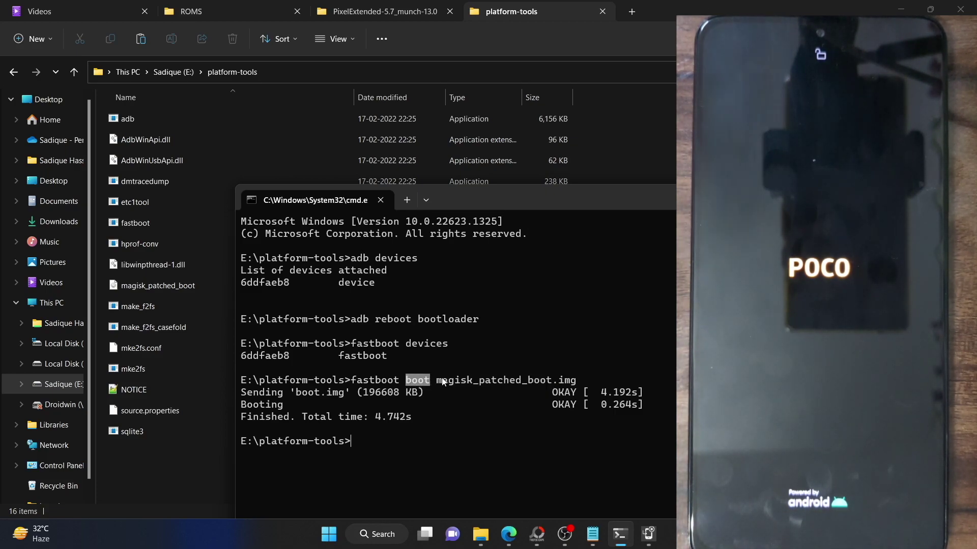
{"action": "left_click_drag", "start_coordinate": [441, 381], "coordinate": [505, 379]}
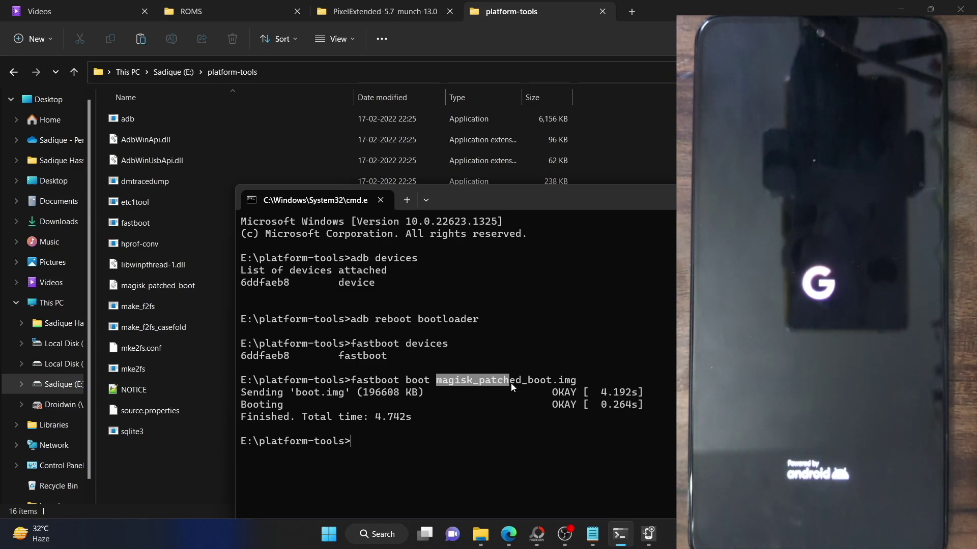
{"action": "double_click", "coordinate": [426, 379]}
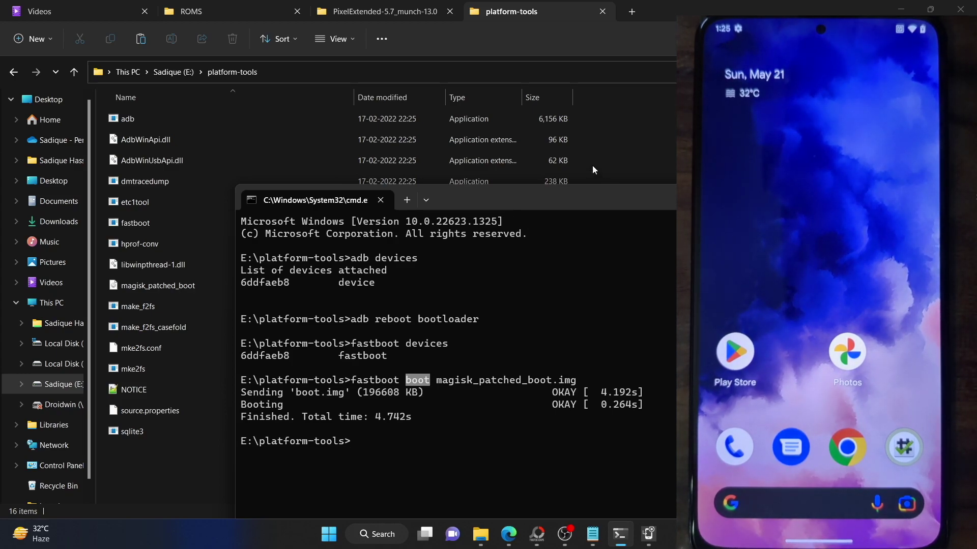
Step: Move the Command Prompt window up and to the left, then bring File Explorer forward
{"action": "left_click_drag", "start_coordinate": [572, 197], "coordinate": [434, 83]}
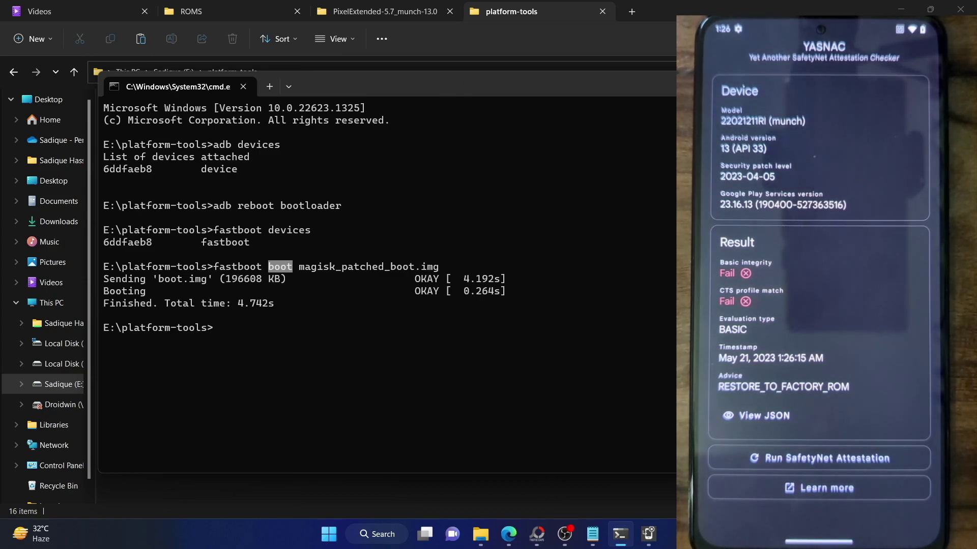
{"action": "left_click", "coordinate": [513, 487]}
Step: Bring up Edge's 'How to Pass SafetyNet' guide and scroll through Steps 1–2
{"action": "left_click", "coordinate": [507, 532]}
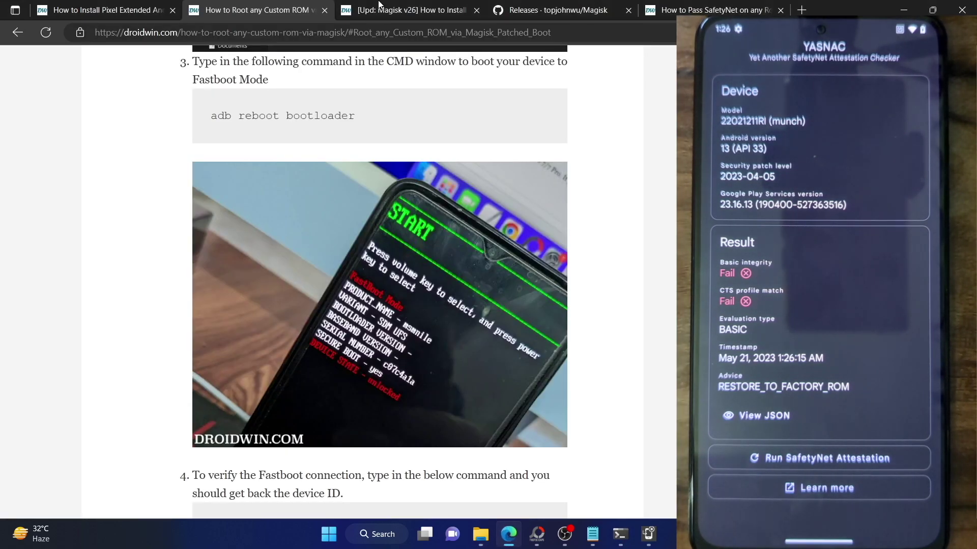
{"action": "left_click", "coordinate": [667, 15]}
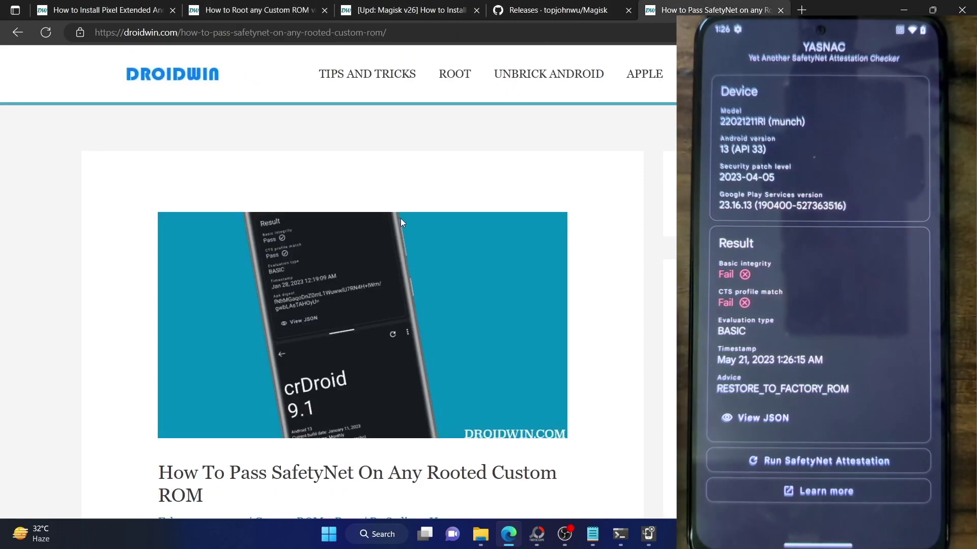
{"action": "scroll", "coordinate": [398, 224], "scroll_direction": "down", "scroll_amount": 10}
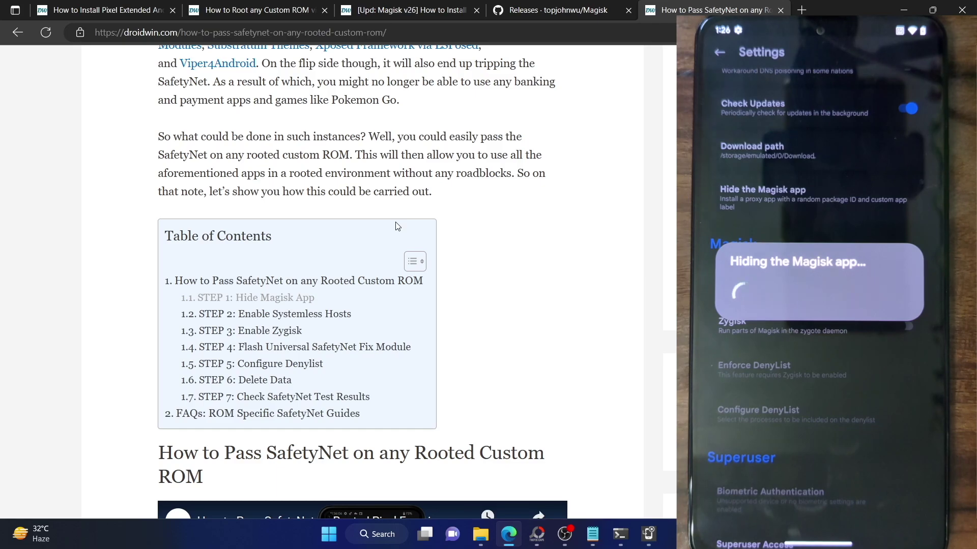
{"action": "scroll", "coordinate": [302, 188], "scroll_direction": "down", "scroll_amount": 2}
{"action": "scroll", "coordinate": [302, 188], "scroll_direction": "down", "scroll_amount": 8}
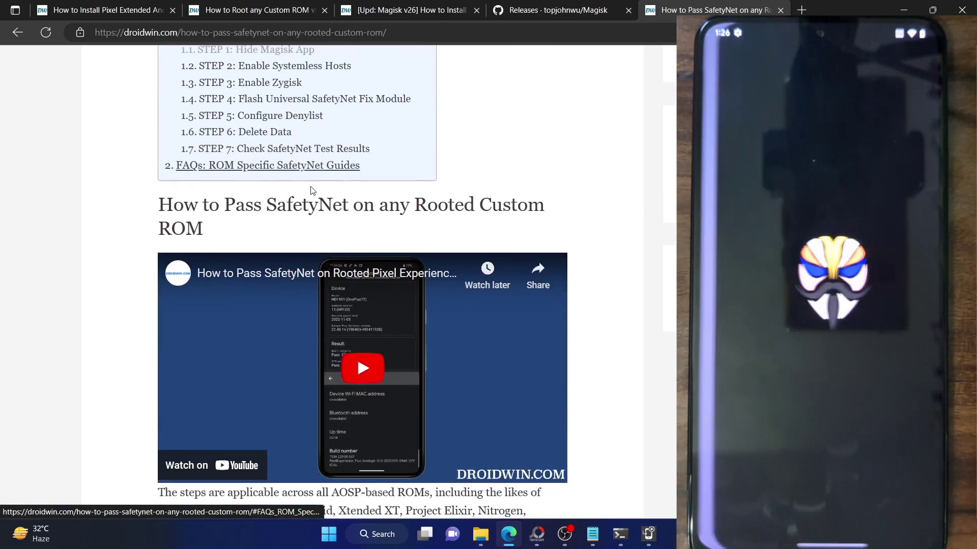
{"action": "scroll", "coordinate": [312, 191], "scroll_direction": "down", "scroll_amount": 1}
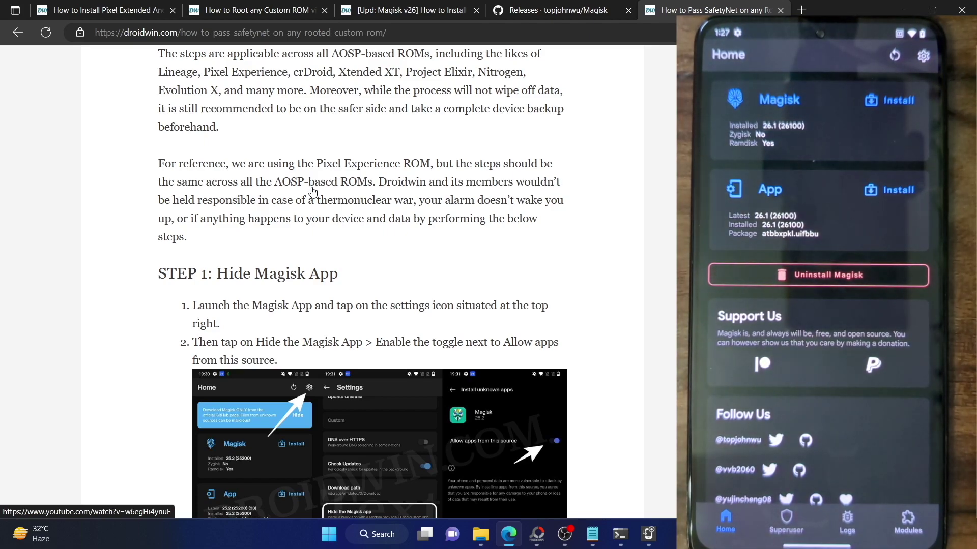
{"action": "scroll", "coordinate": [312, 191], "scroll_direction": "down", "scroll_amount": 12}
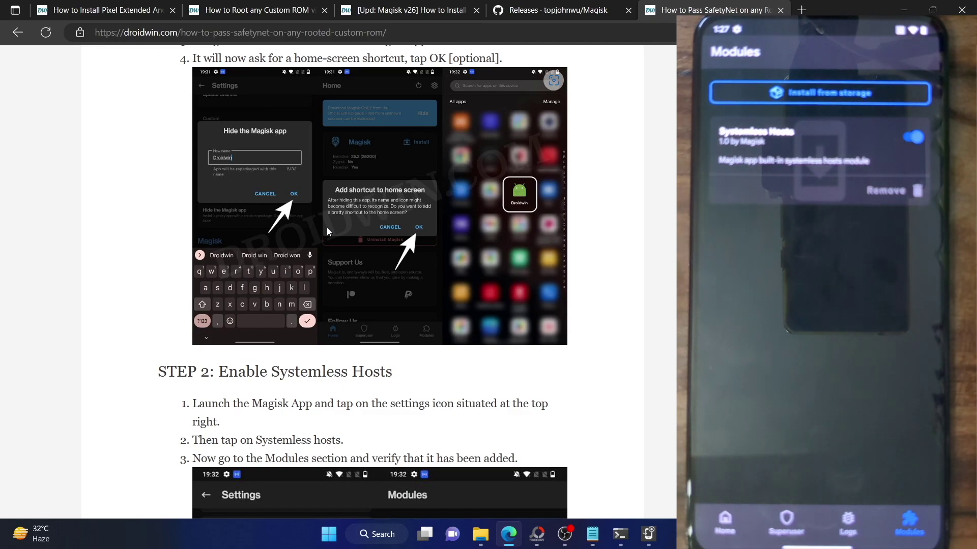
Step: Scroll the guide past Step 3 to Step 4 on flashing Universal SafetyNet Fix
{"action": "scroll", "coordinate": [327, 231], "scroll_direction": "down", "scroll_amount": 12}
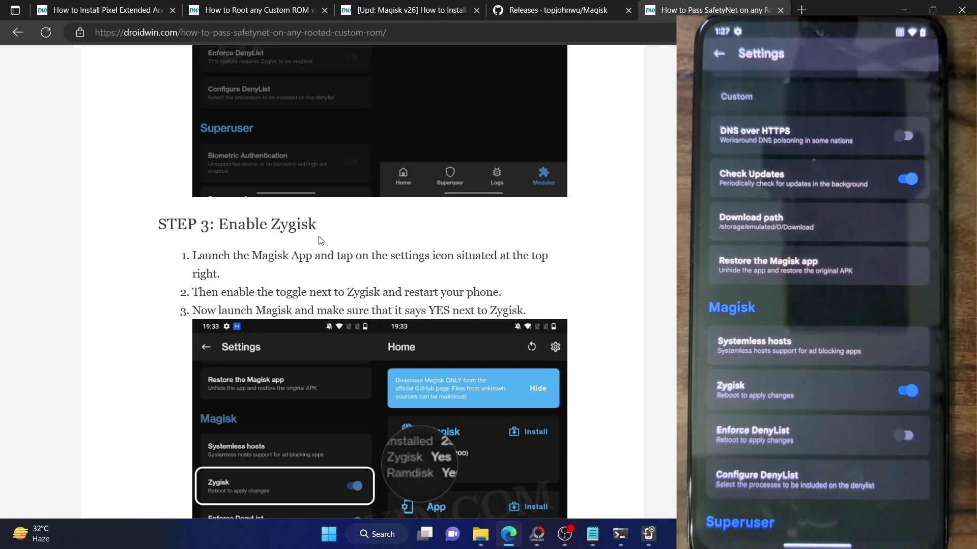
{"action": "scroll", "coordinate": [320, 240], "scroll_direction": "down", "scroll_amount": 9}
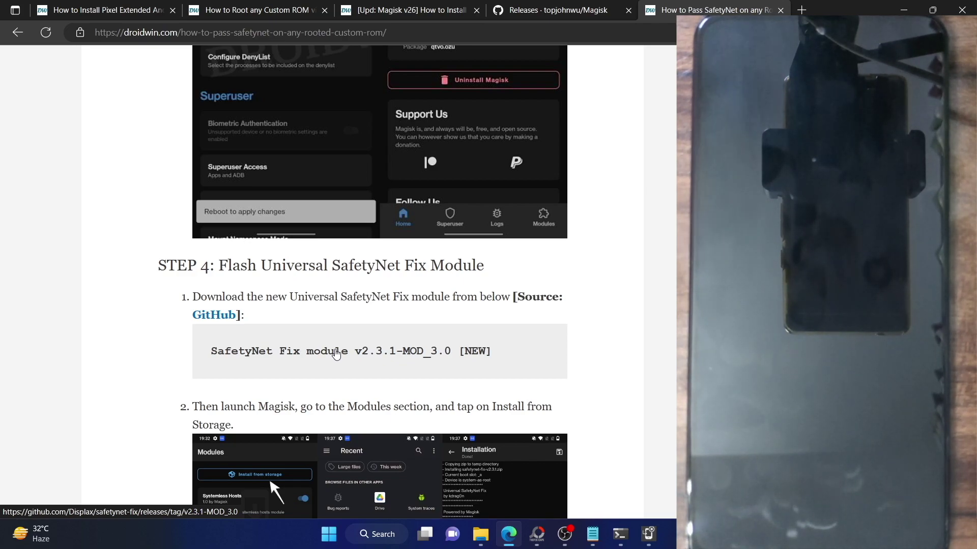
Step: Scroll the guide through Step 4 down to Step 5: Configure Denylist
{"action": "scroll", "coordinate": [336, 354], "scroll_direction": "down", "scroll_amount": 2}
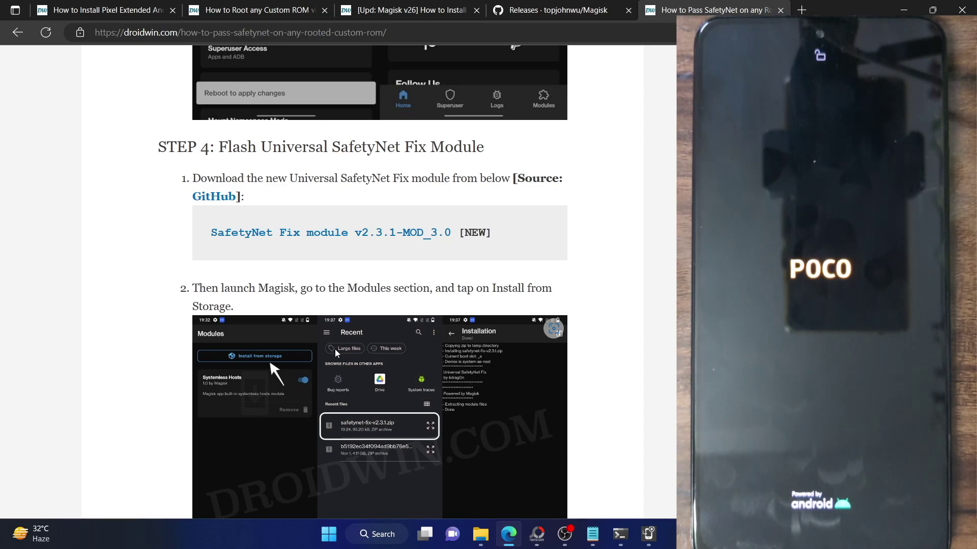
{"action": "scroll", "coordinate": [336, 352], "scroll_direction": "down", "scroll_amount": 2}
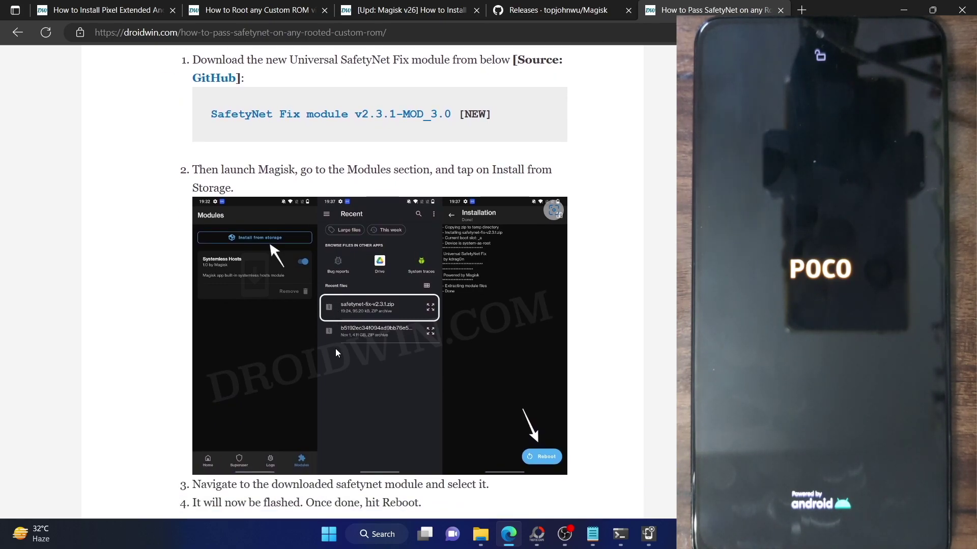
{"action": "scroll", "coordinate": [330, 346], "scroll_direction": "down", "scroll_amount": 4}
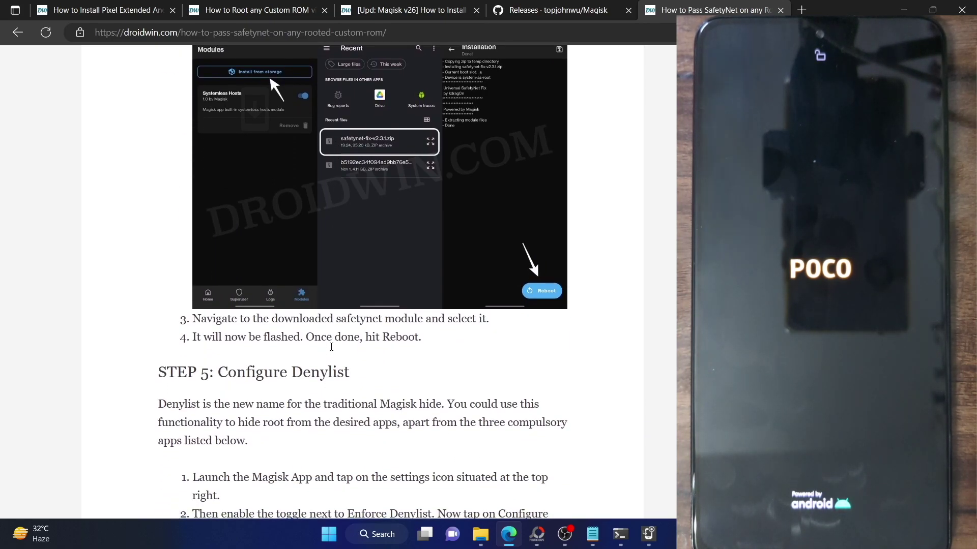
{"action": "scroll", "coordinate": [330, 351], "scroll_direction": "up", "scroll_amount": 3}
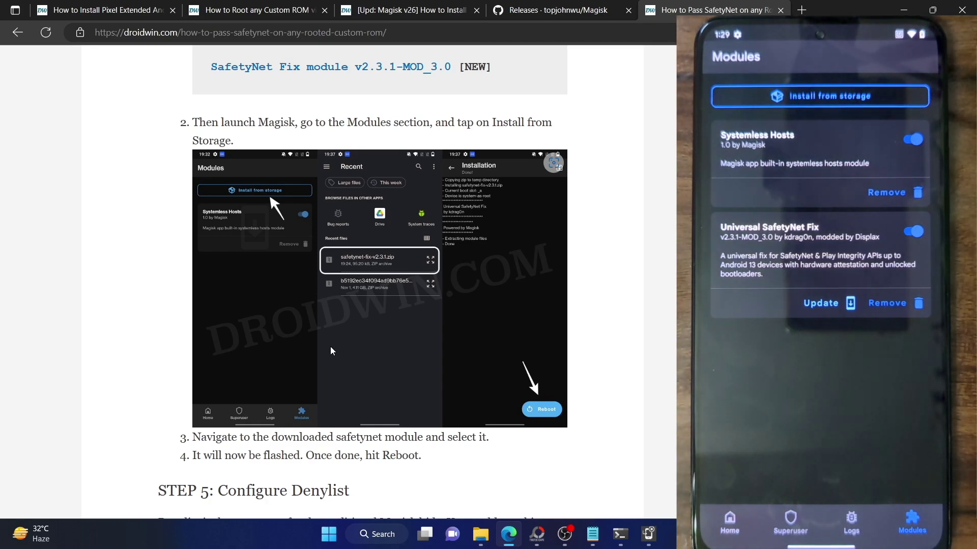
{"action": "scroll", "coordinate": [331, 351], "scroll_direction": "down", "scroll_amount": 2}
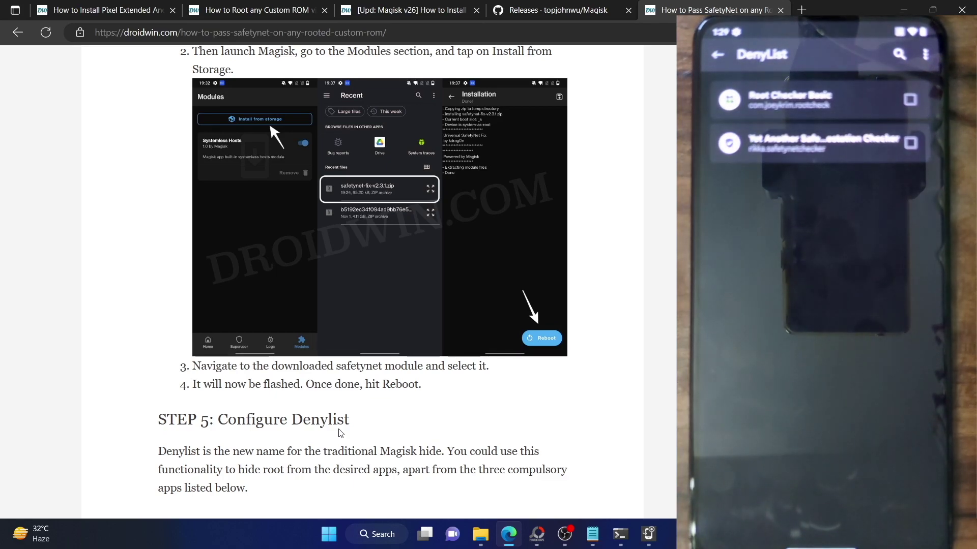
Step: Select the guide's listed Google service names, including the Google Play Protect Service line
{"action": "scroll", "coordinate": [341, 433], "scroll_direction": "down", "scroll_amount": 12}
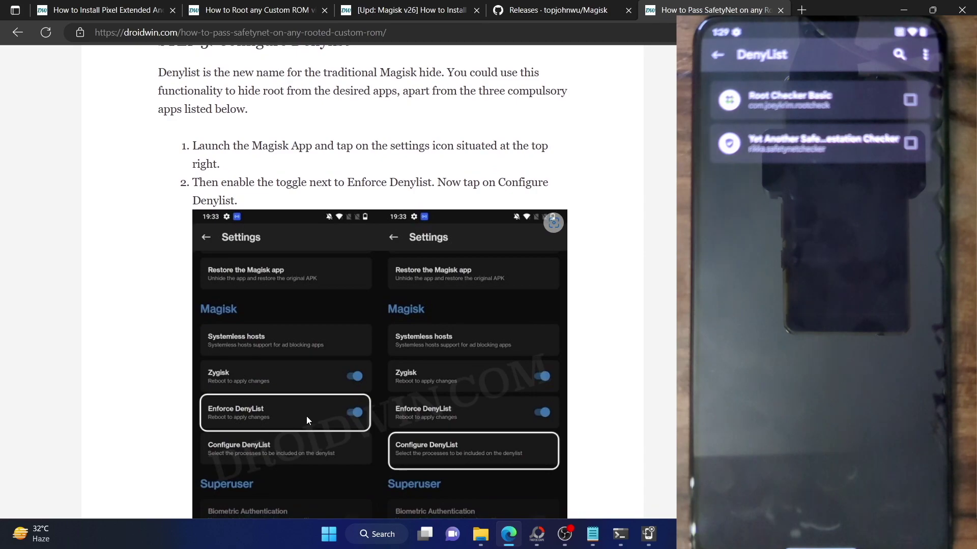
{"action": "left_click_drag", "start_coordinate": [395, 420], "coordinate": [247, 393]}
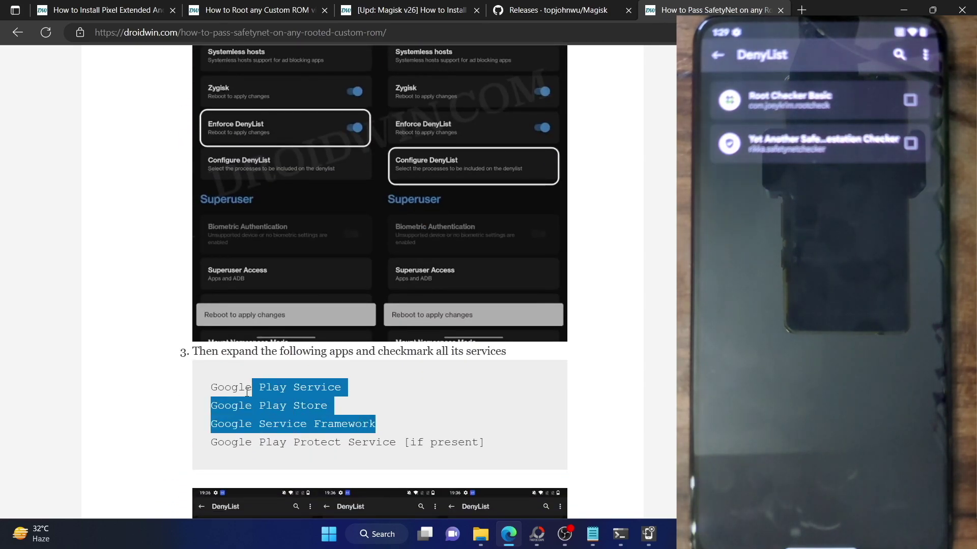
{"action": "triple_click", "coordinate": [279, 442]}
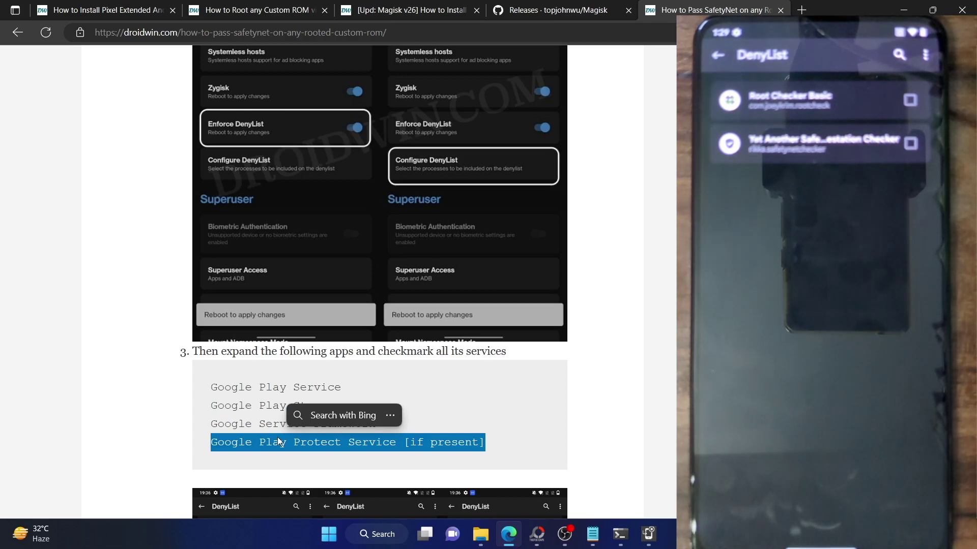
{"action": "left_click", "coordinate": [211, 386]}
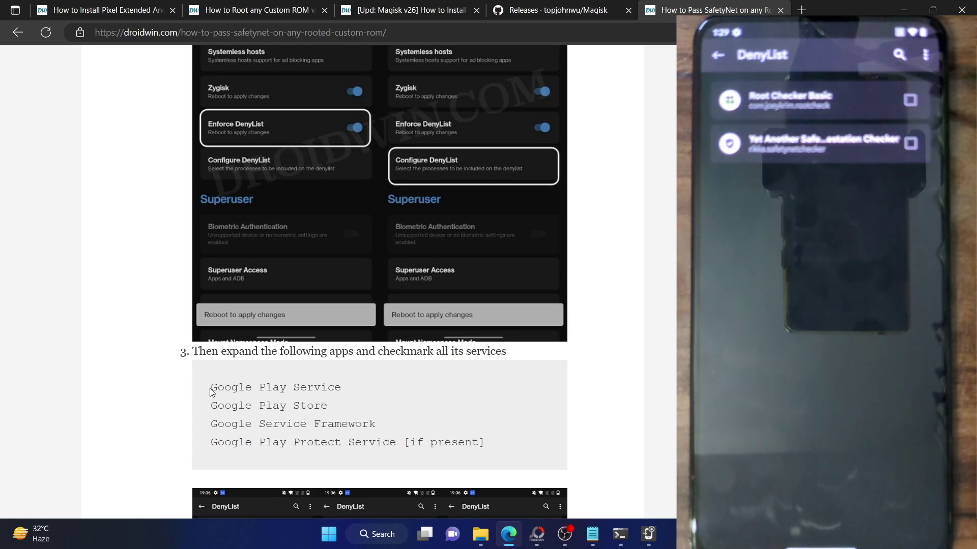
{"action": "left_click_drag", "start_coordinate": [212, 387], "coordinate": [378, 422]}
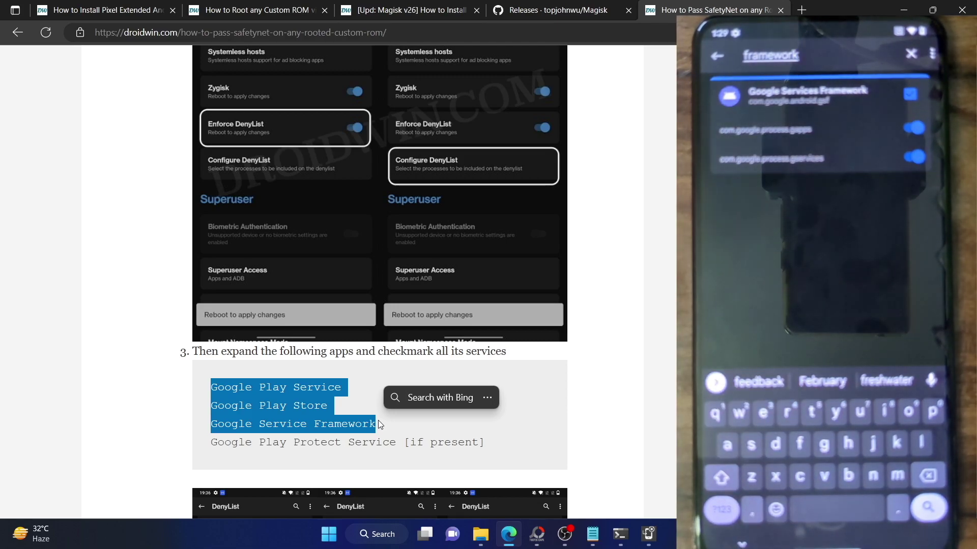
{"action": "double_click", "coordinate": [349, 443]}
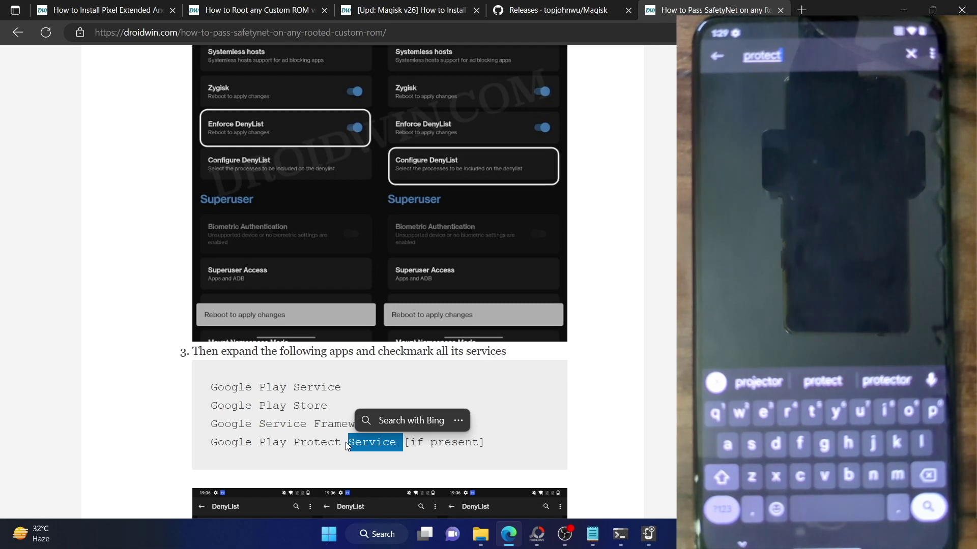
{"action": "left_click", "coordinate": [216, 397]}
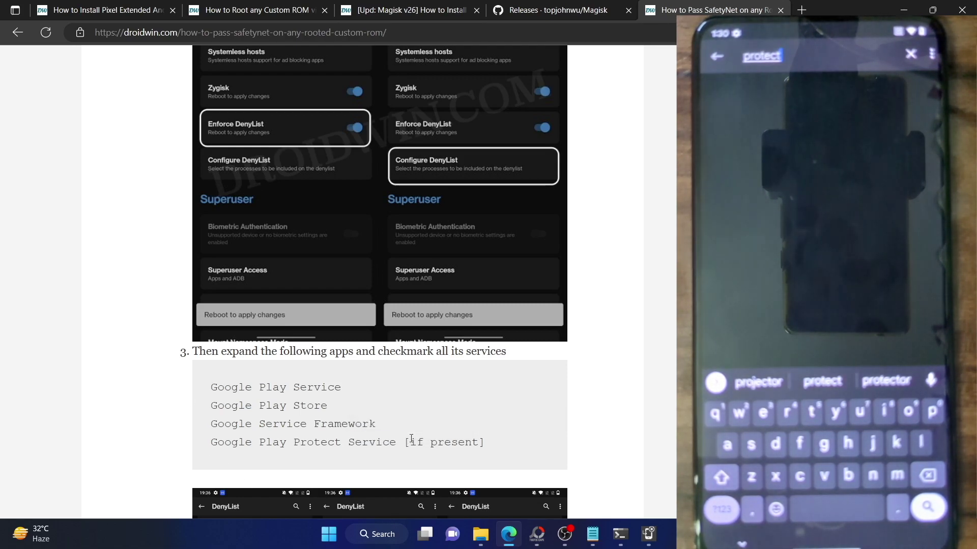
Step: Drag-select the first three Google service names in the guide's list
{"action": "left_click_drag", "start_coordinate": [393, 427], "coordinate": [206, 386]}
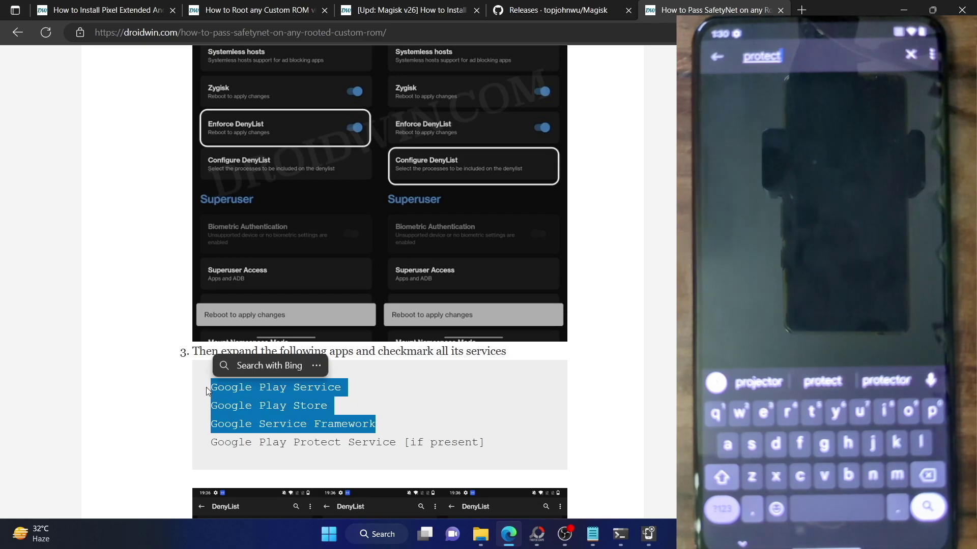